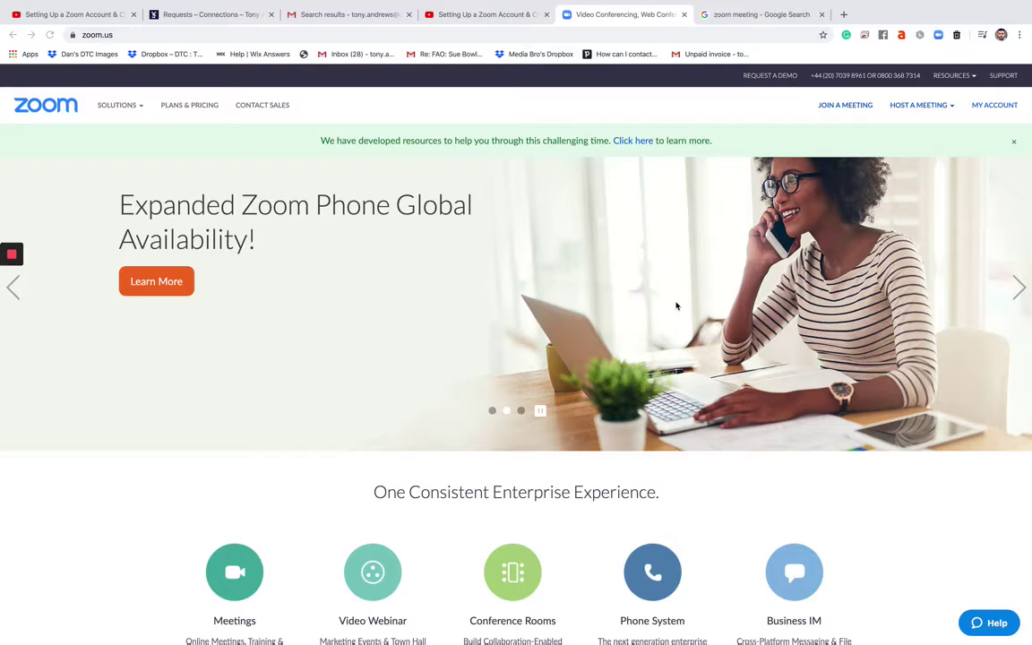
# Open the account's webinar list and start scheduling a new webinar
pyautogui.click(997, 106)
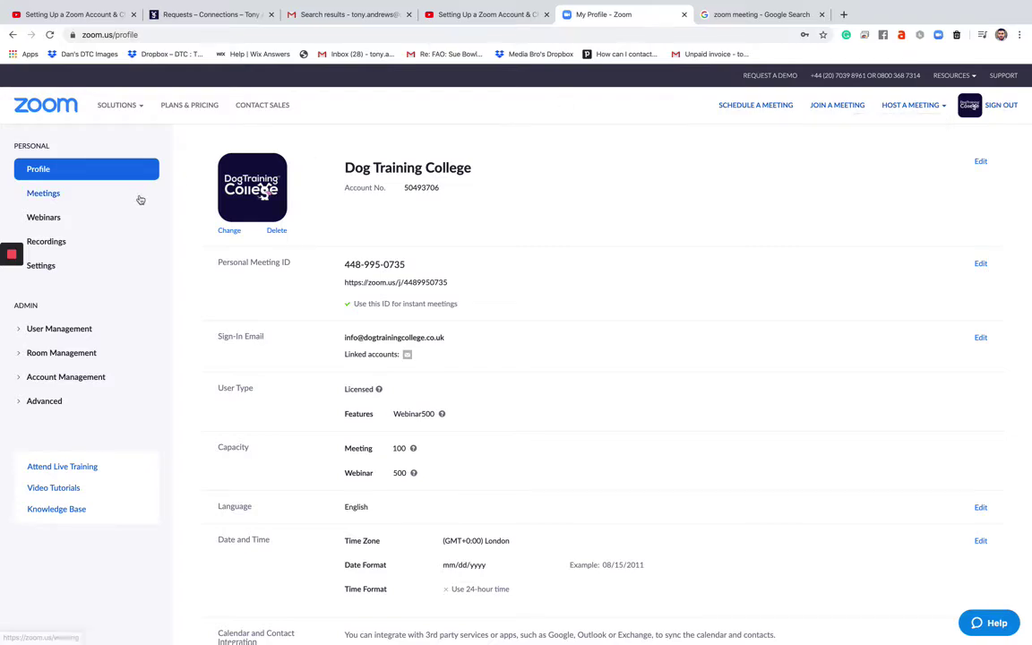
pyautogui.click(42, 219)
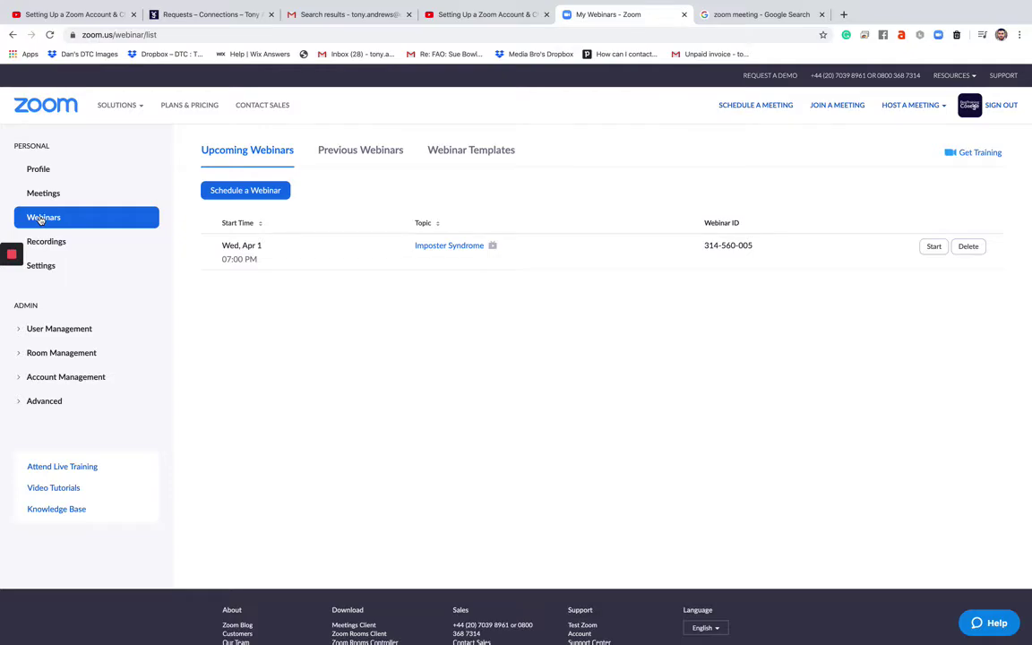
pyautogui.click(228, 191)
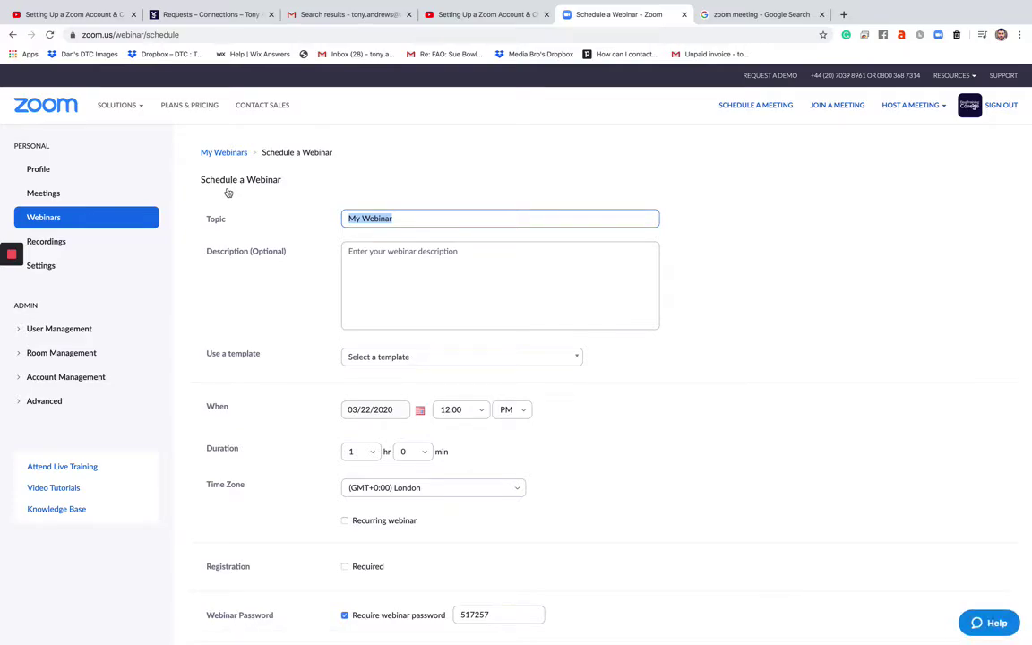
# Enter "Dog Training" as the webinar topic and look at the available templates
pyautogui.write('Dog Trainni')
pyautogui.press('BackSpace')
pyautogui.write('ing')
pyautogui.click(374, 276)
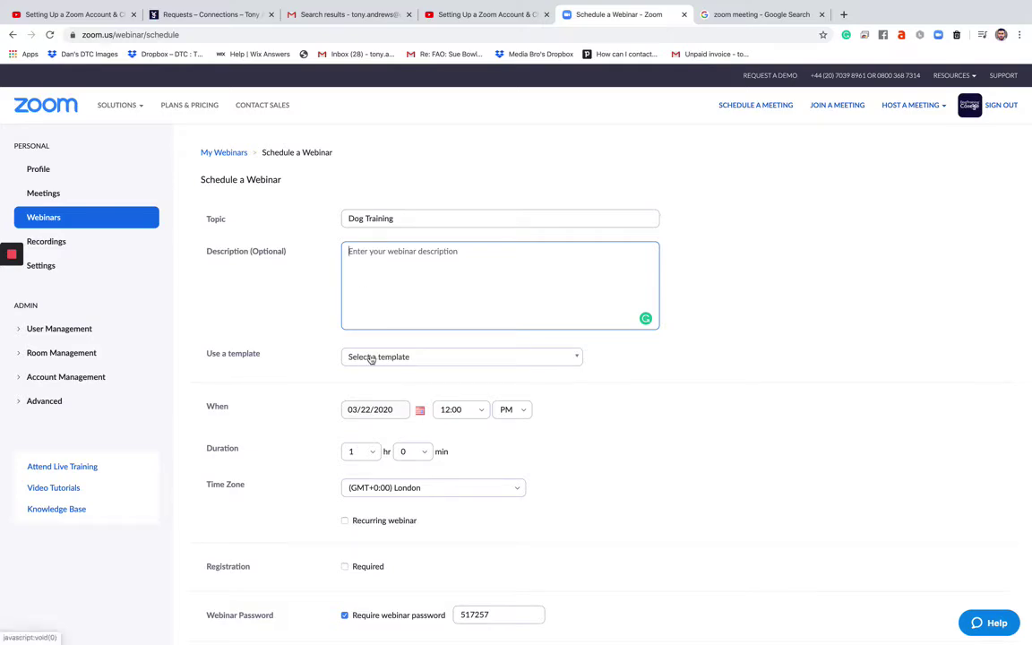
pyautogui.click(441, 356)
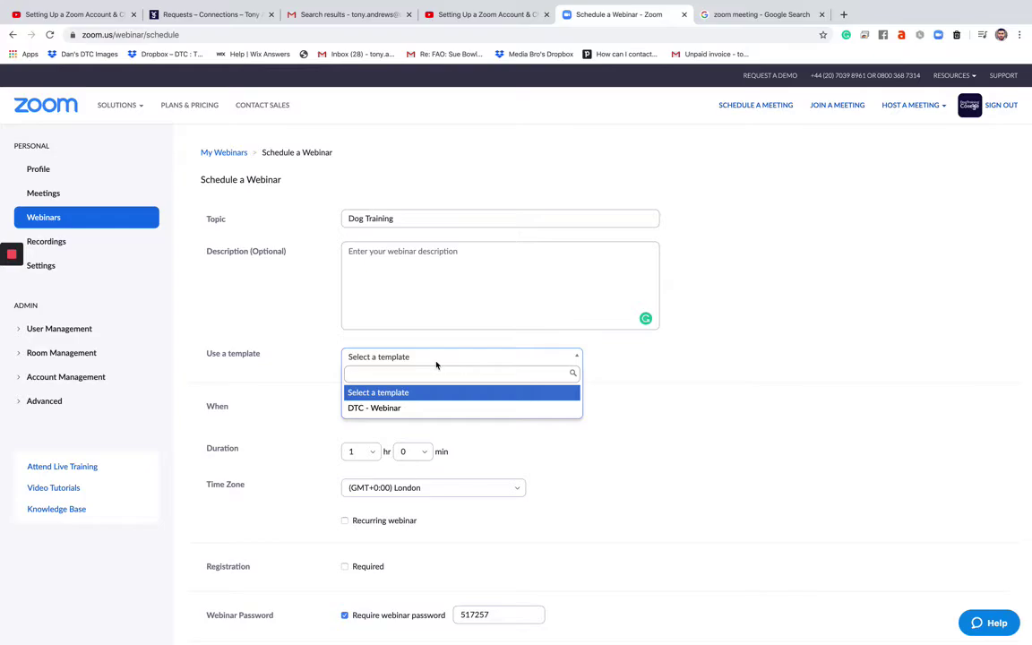
pyautogui.click(628, 367)
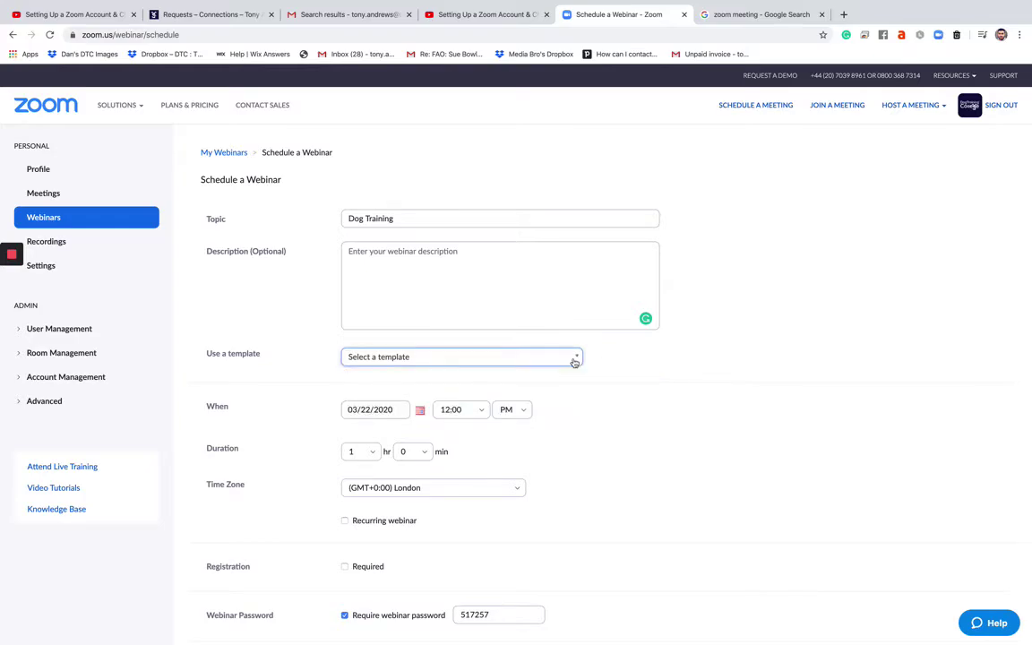
# Set the webinar's start to 03/23/2020 at 1:00 PM
pyautogui.scroll(-1, 574, 363)
pyautogui.scroll(-4, 575, 363)
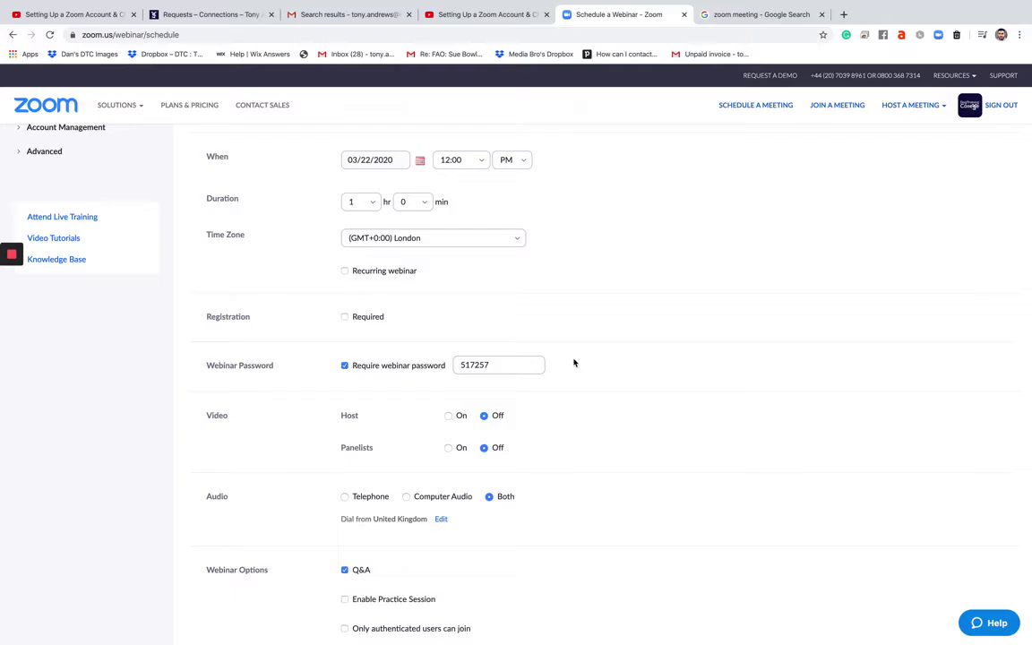
pyautogui.click(421, 164)
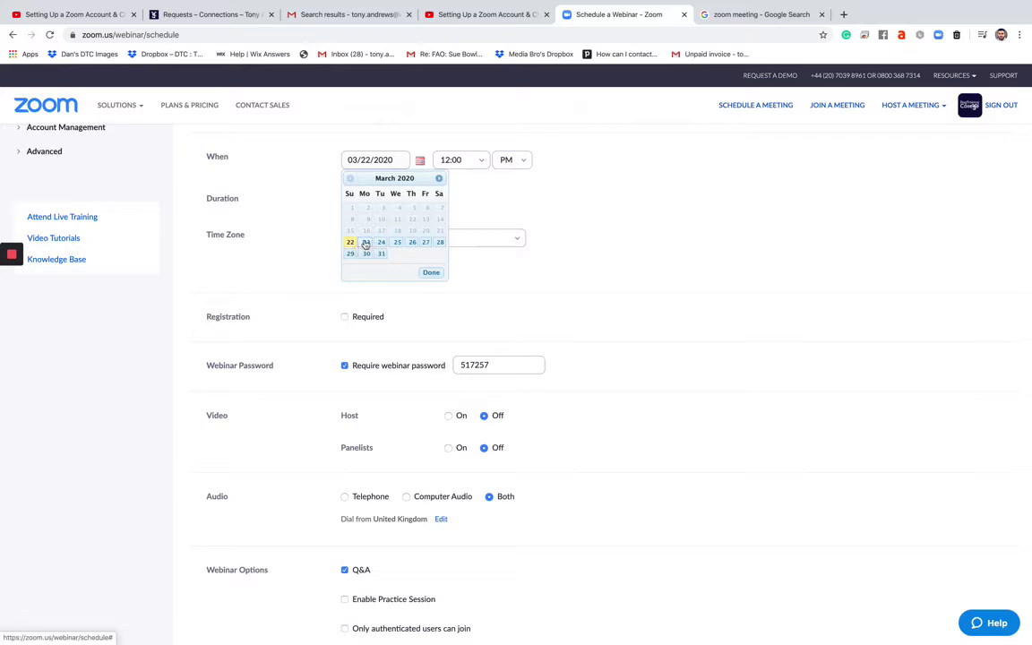
pyautogui.click(366, 243)
pyautogui.click(480, 160)
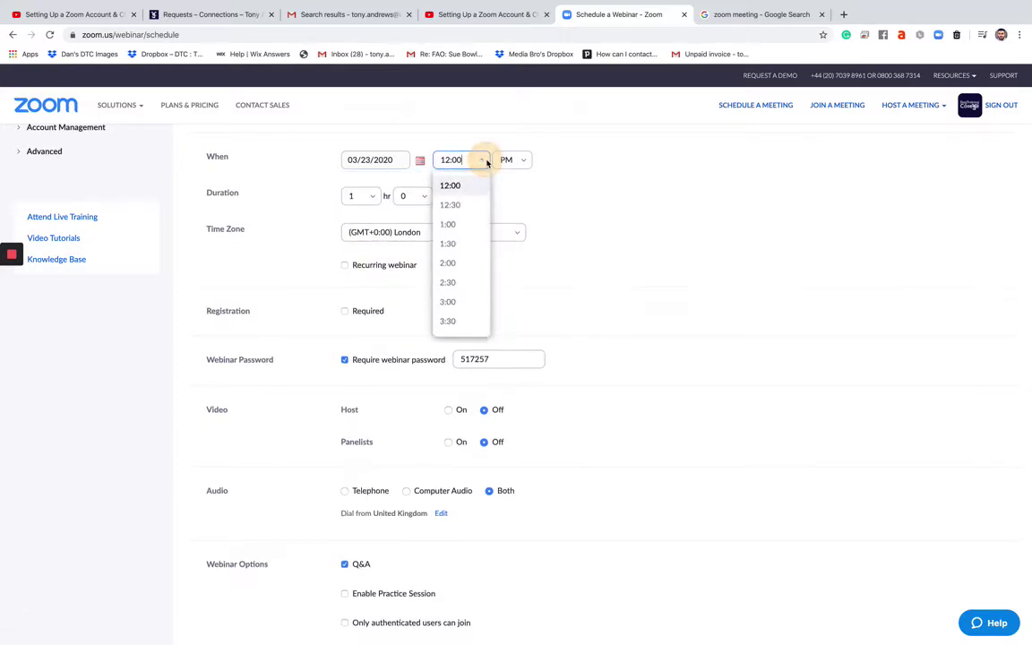
pyautogui.click(472, 226)
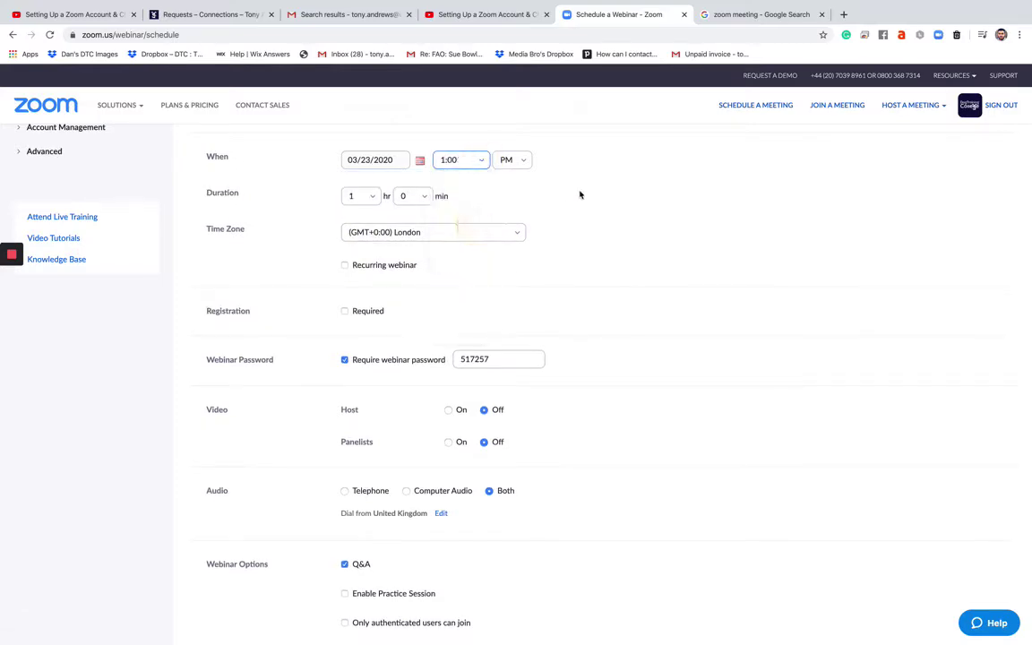
# Set the webinar's duration to 7 hours
pyautogui.scroll(-1, 619, 220)
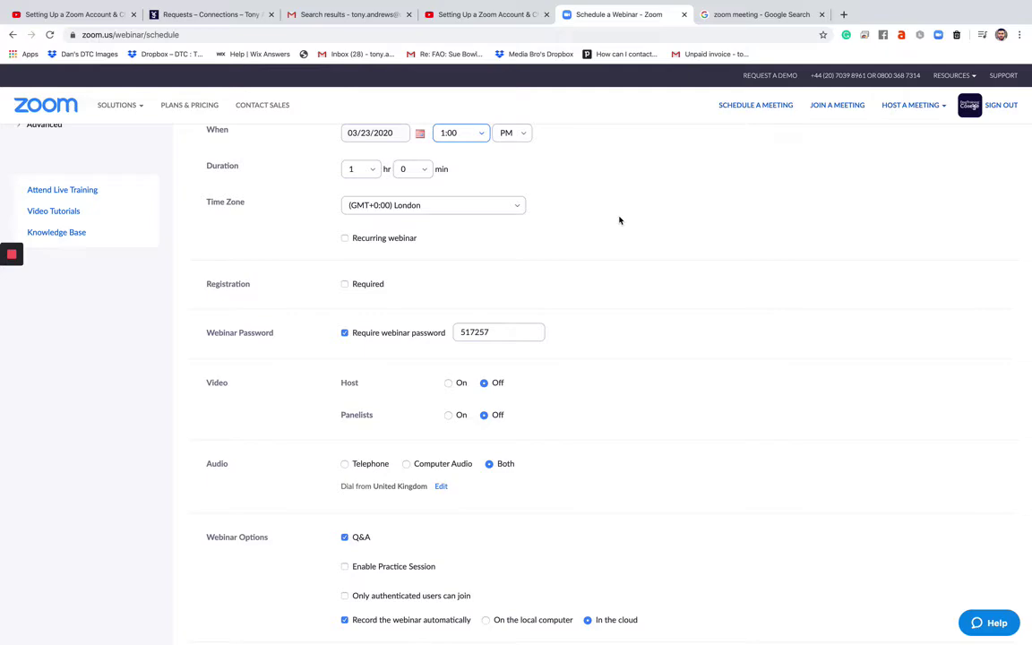
pyautogui.click(363, 168)
pyautogui.scroll(-1, 337, 316)
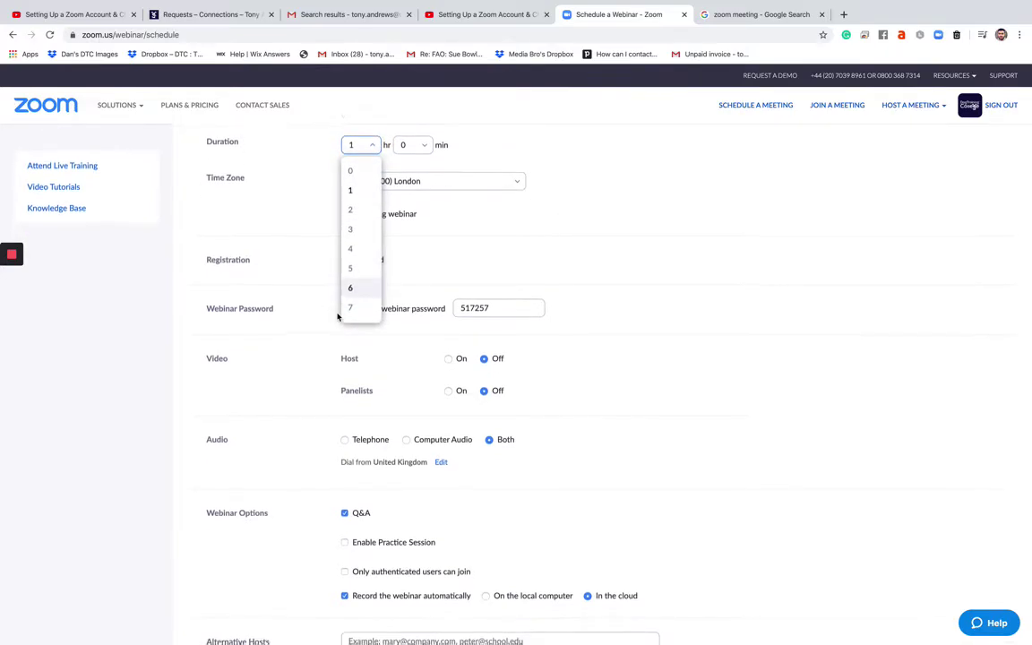
pyautogui.click(350, 307)
pyautogui.scroll(2, 585, 180)
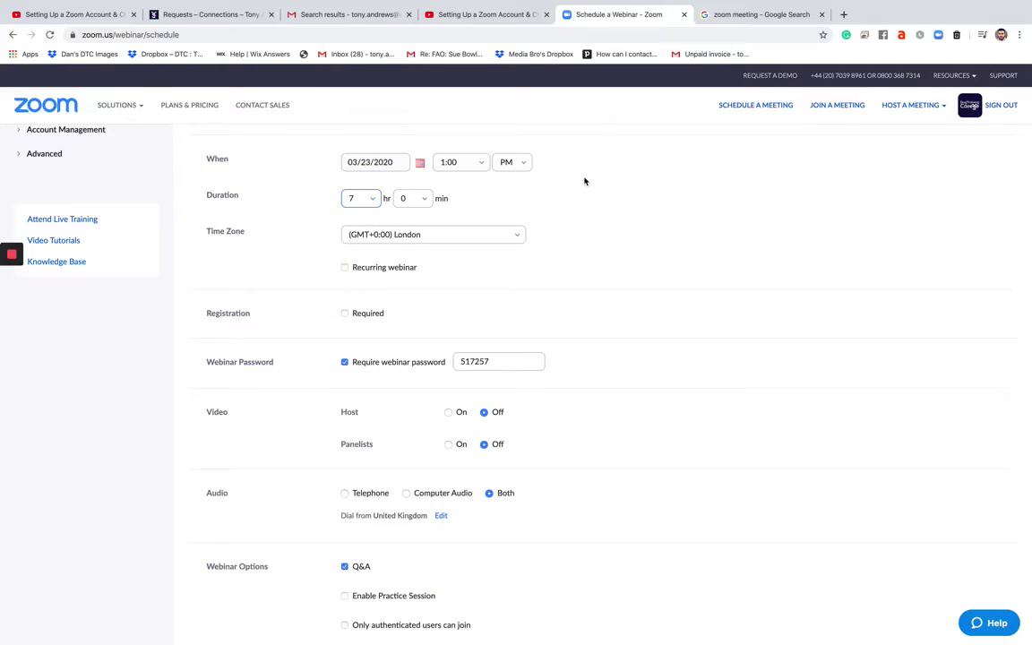
# Turn the webinar's registration requirement on and back off
pyautogui.scroll(-2, 546, 260)
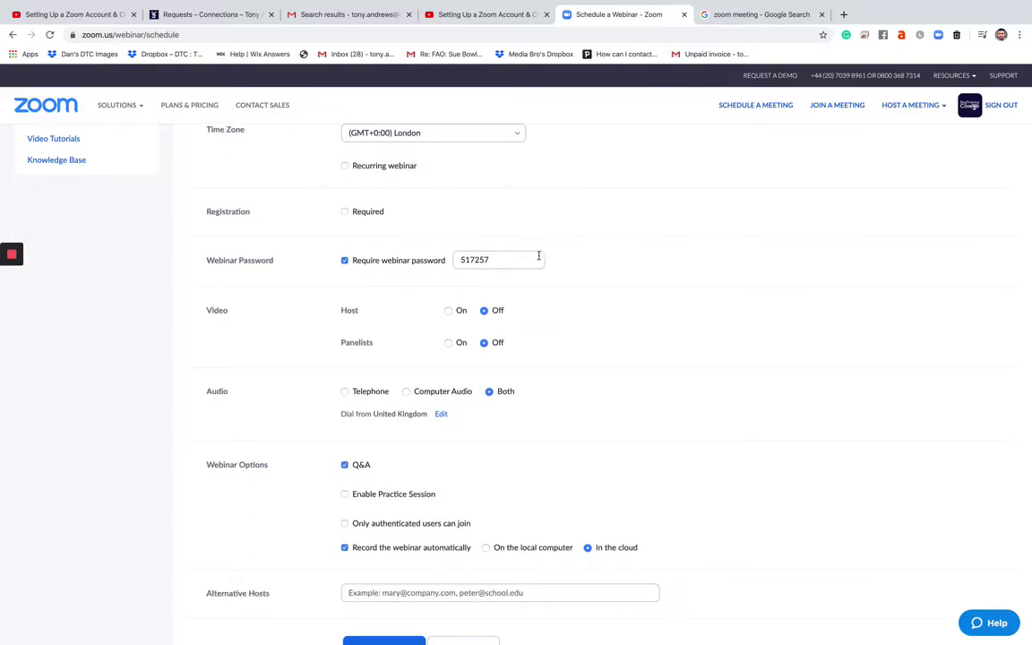
pyautogui.click(345, 212)
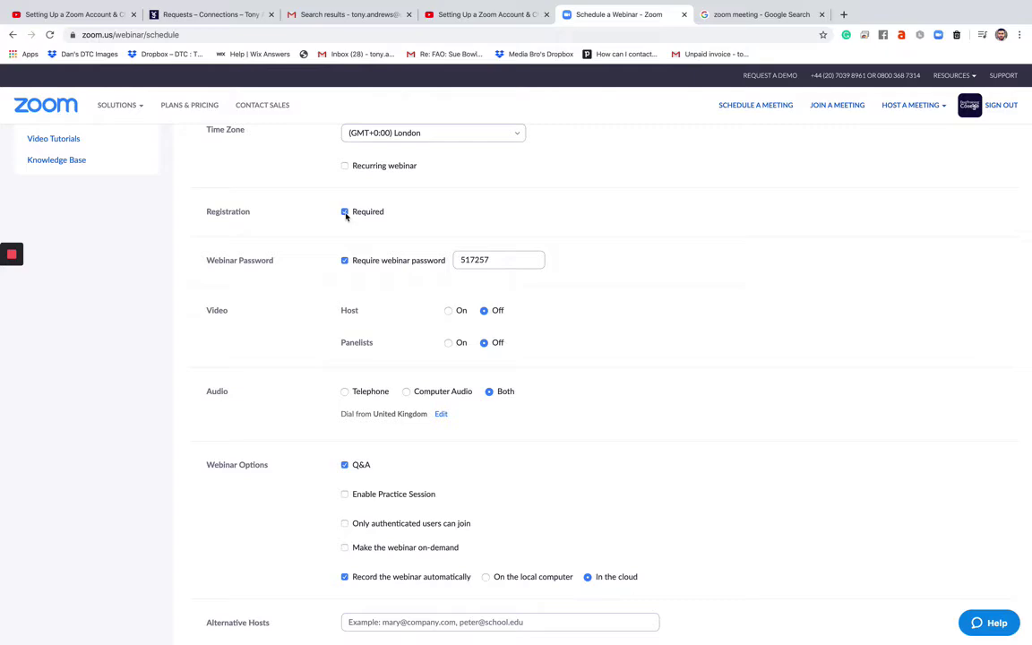
pyautogui.click(345, 214)
# Schedule the webinar with the host video on and the practice session enabled
pyautogui.scroll(-2, 316, 278)
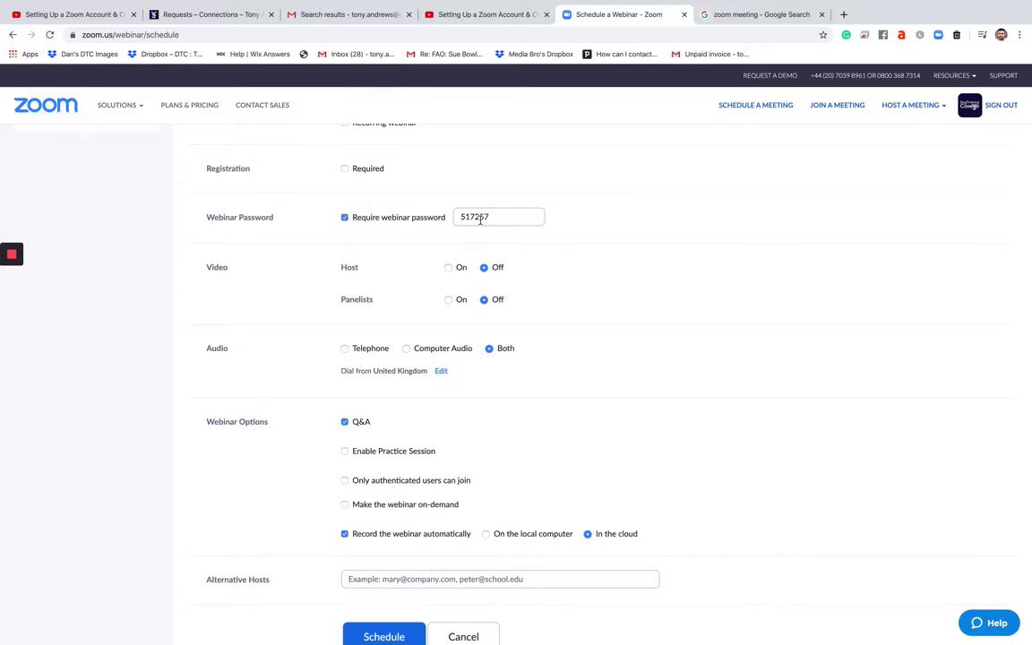
pyautogui.scroll(-2, 518, 260)
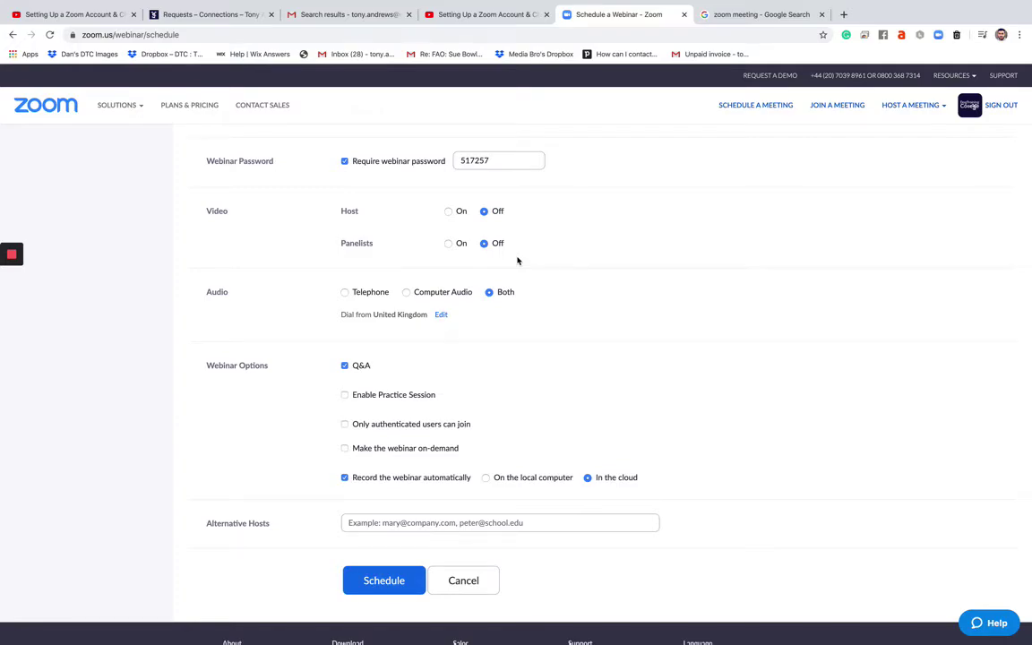
pyautogui.click(448, 210)
pyautogui.click(367, 395)
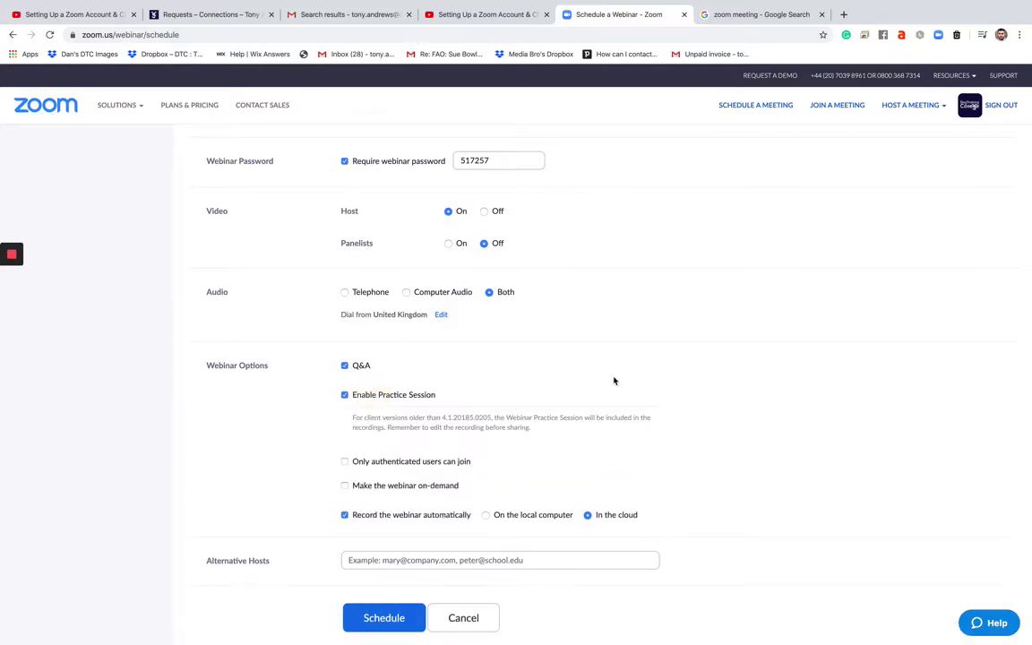
pyautogui.scroll(-1, 744, 374)
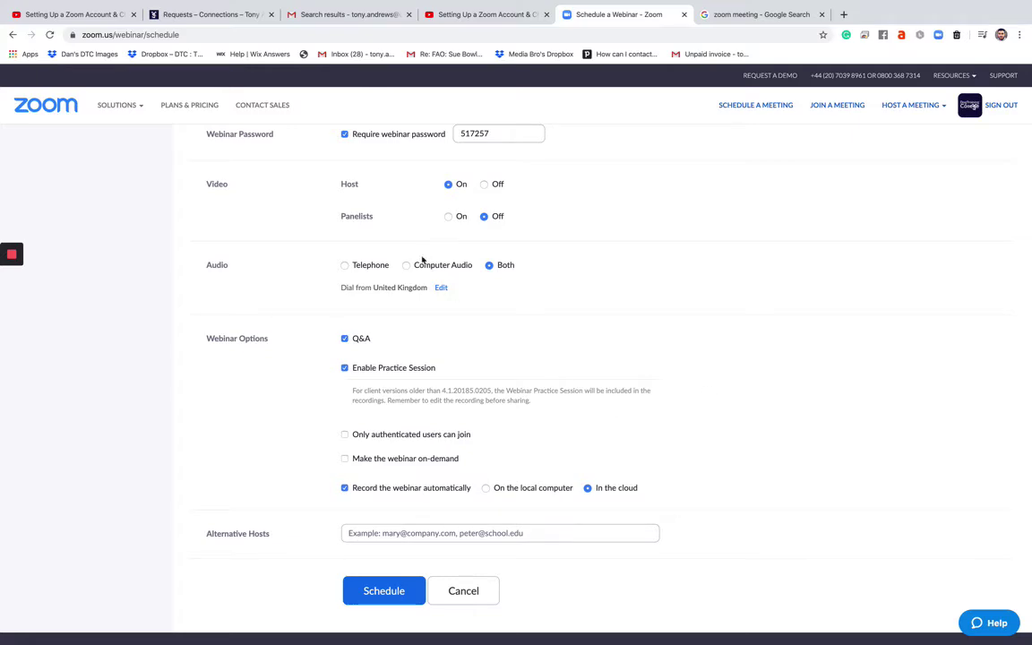
pyautogui.click(383, 592)
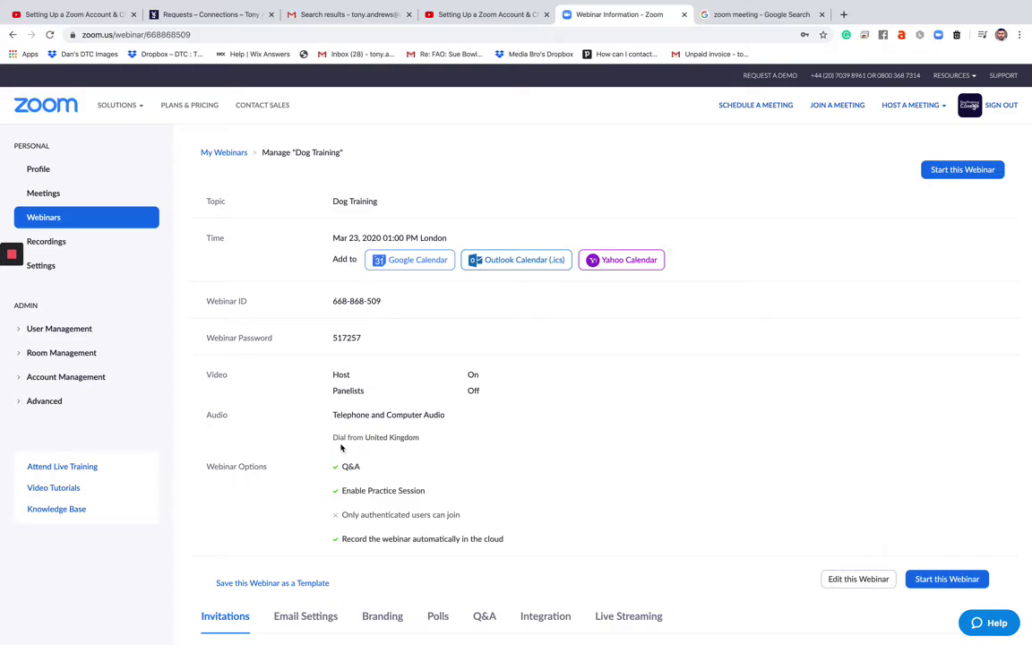
pyautogui.scroll(-3, 322, 333)
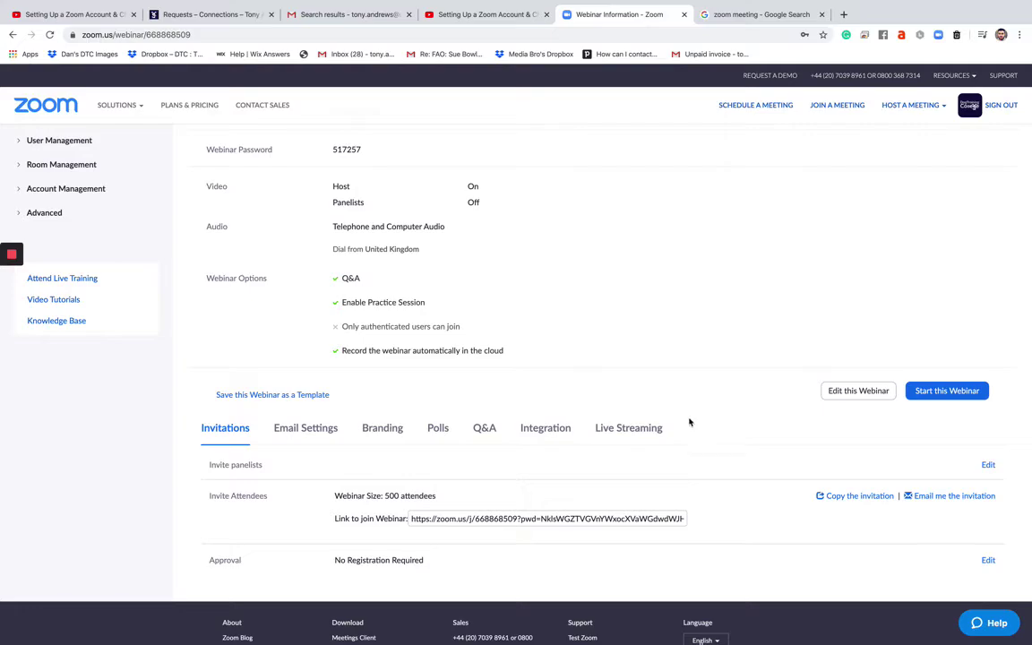
pyautogui.click(991, 467)
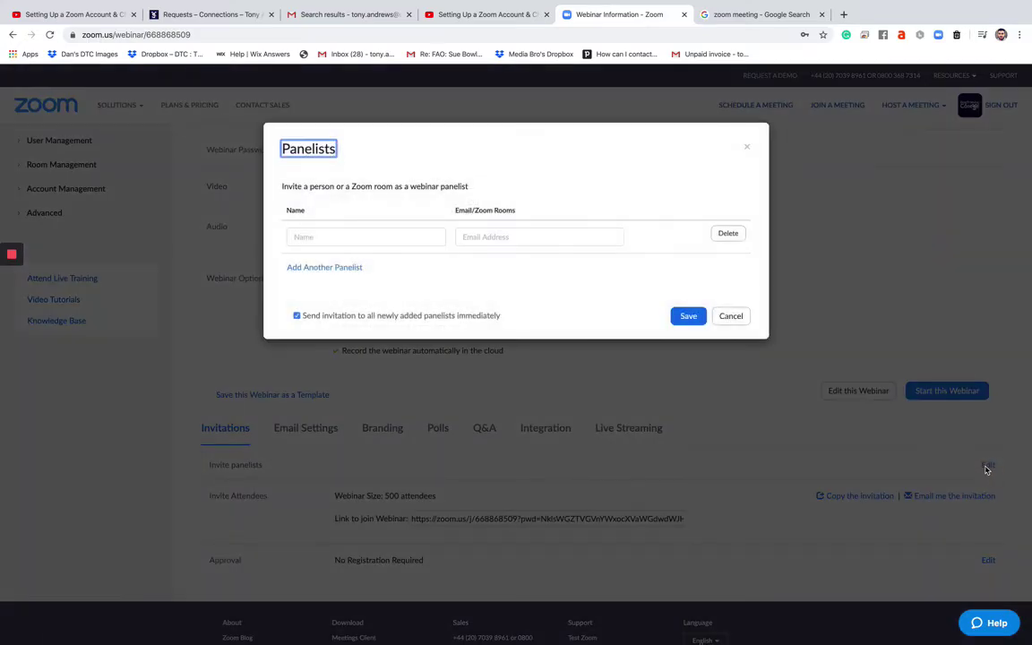
pyautogui.click(367, 236)
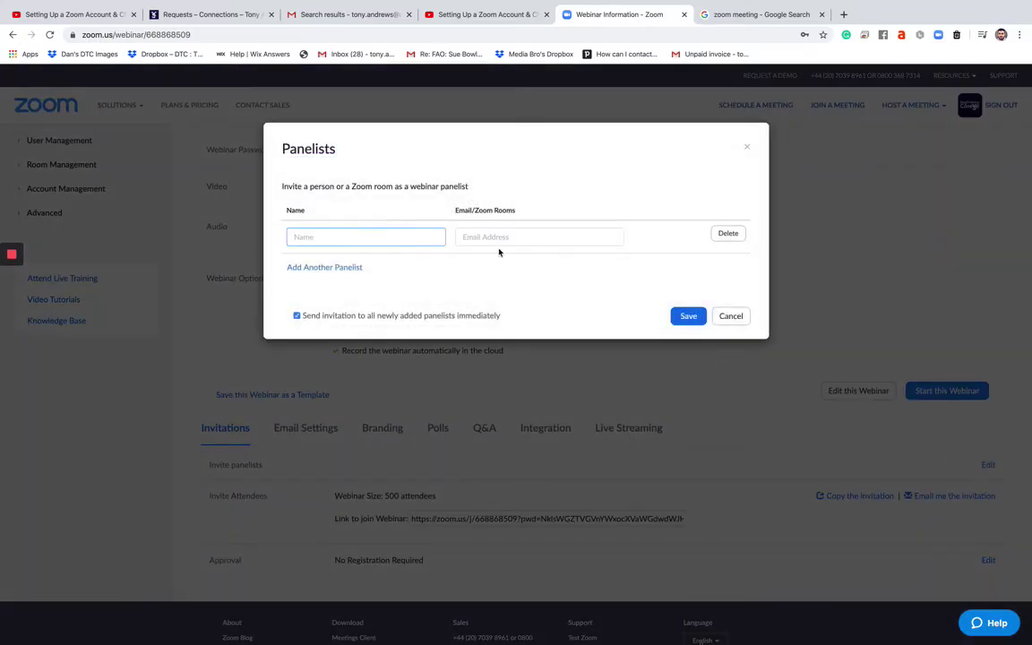
pyautogui.click(537, 237)
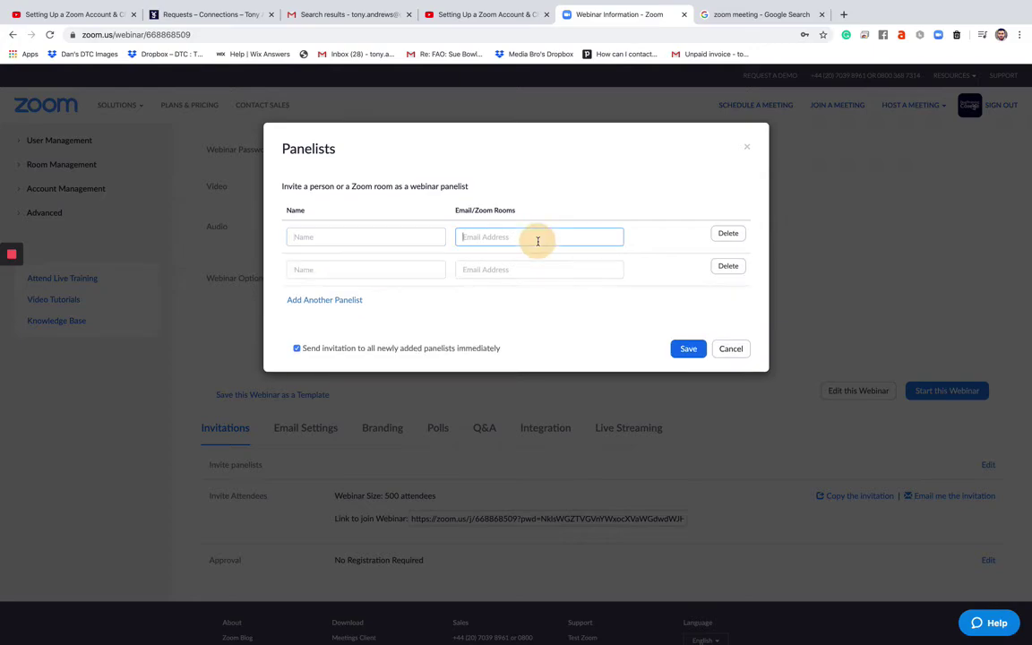
pyautogui.click(695, 349)
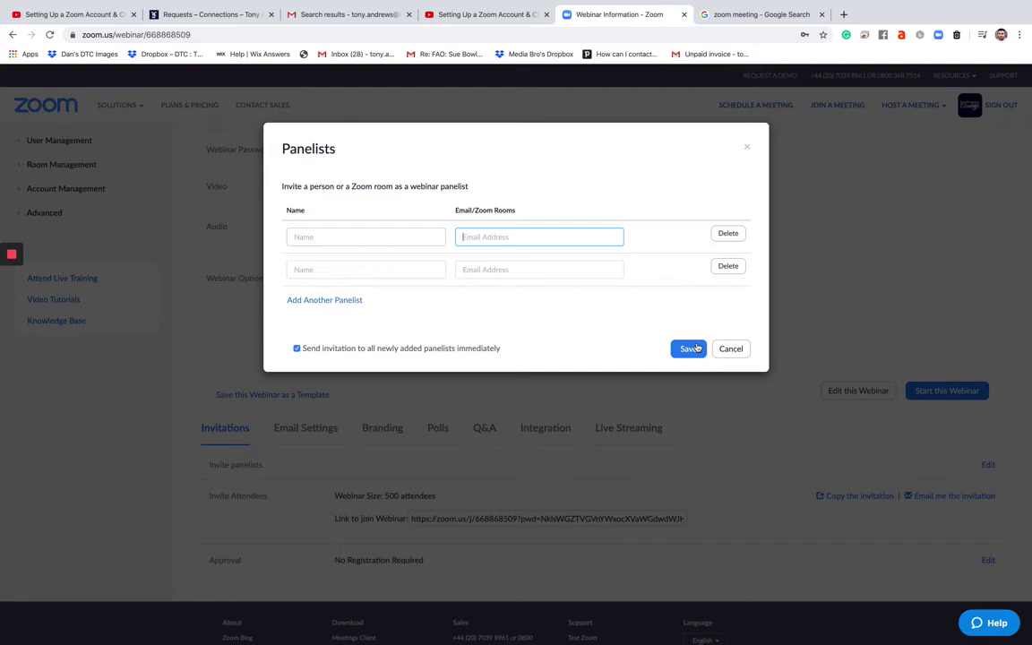
pyautogui.click(731, 348)
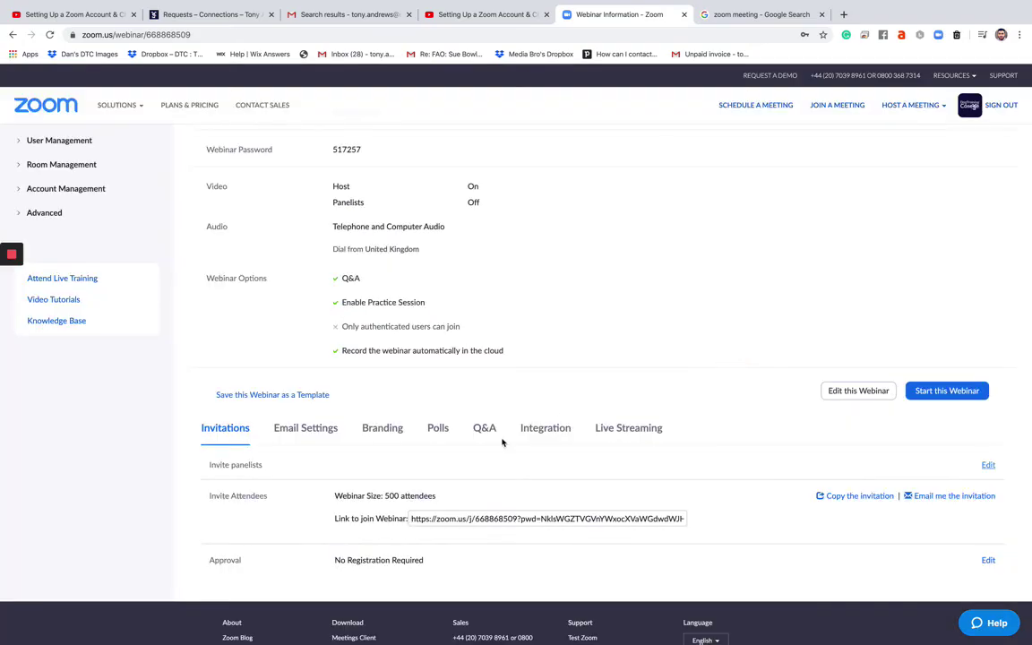
# View the attendee invitation text, close it, and copy the link to join the webinar
pyautogui.scroll(-2, 293, 414)
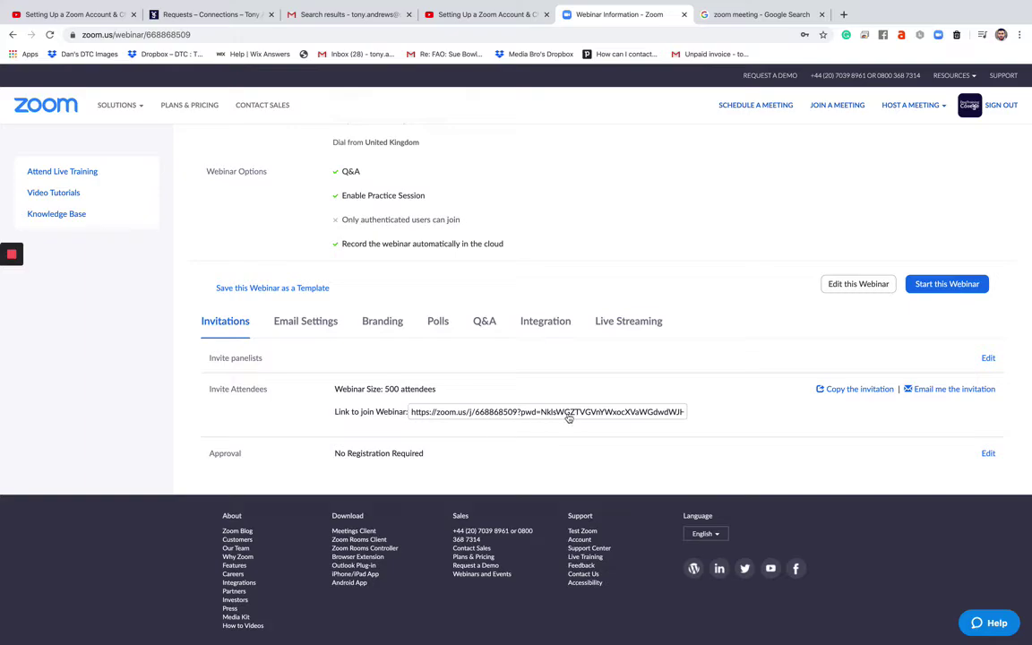
pyautogui.click(845, 389)
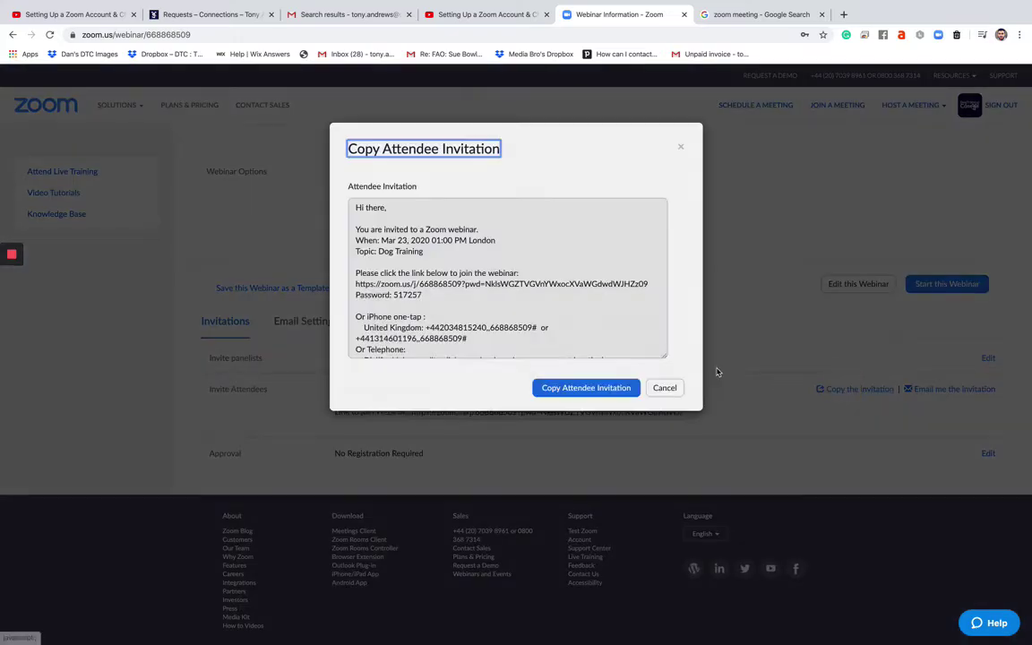
pyautogui.click(663, 388)
pyautogui.click(557, 412)
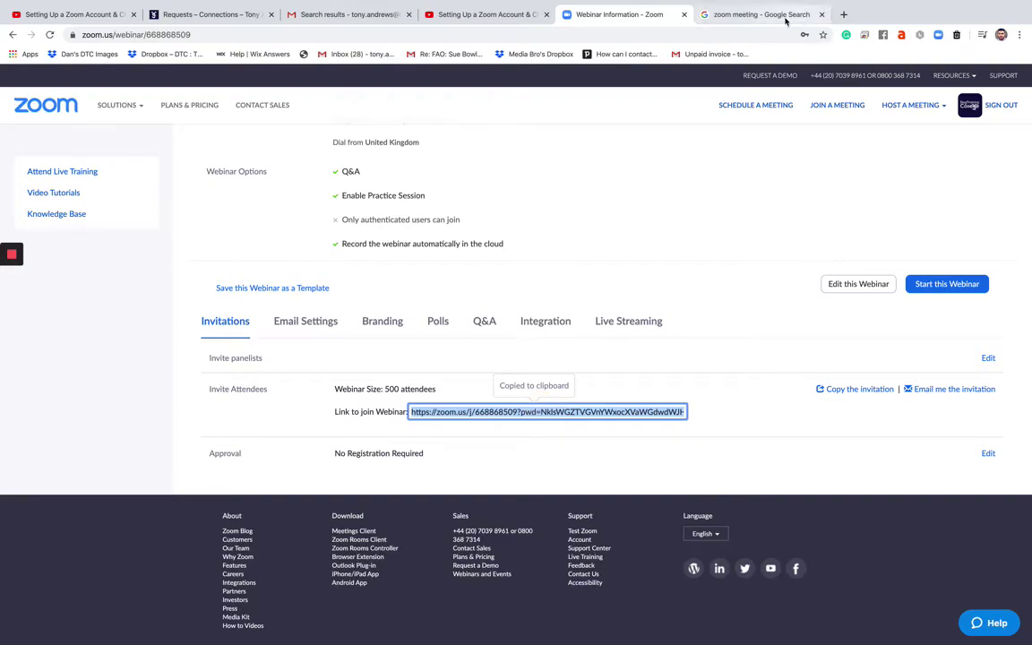
# Load the copied join link in the Google search tab and open the webinar in the Zoom application
pyautogui.click(708, 18)
pyautogui.click(627, 16)
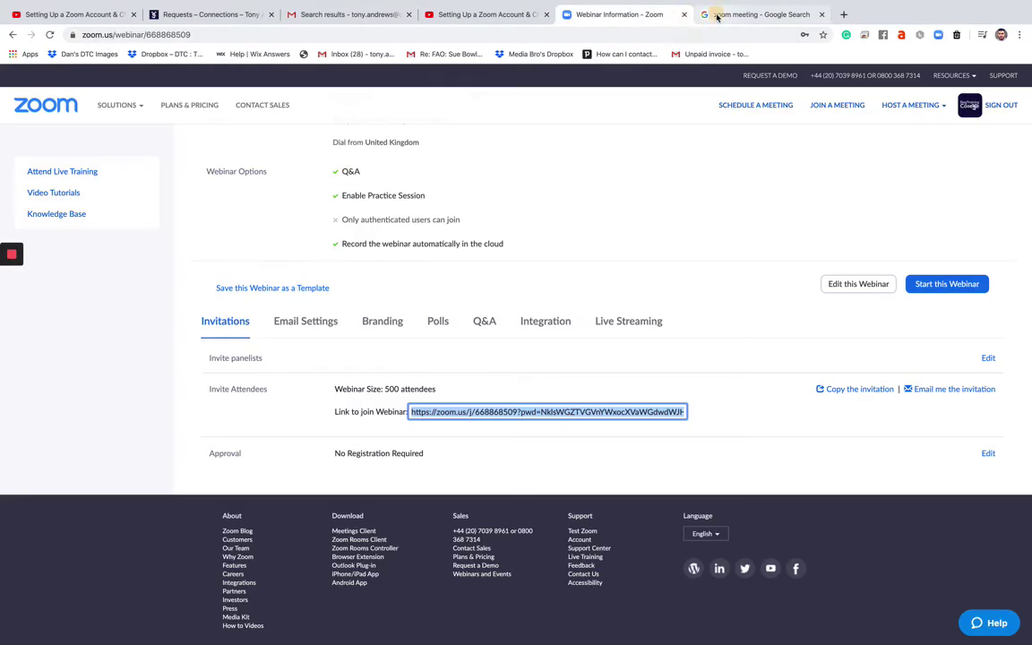
pyautogui.click(714, 17)
pyautogui.click(706, 32)
pyautogui.hotkey('ctrl', 'v')
pyautogui.press('Return')
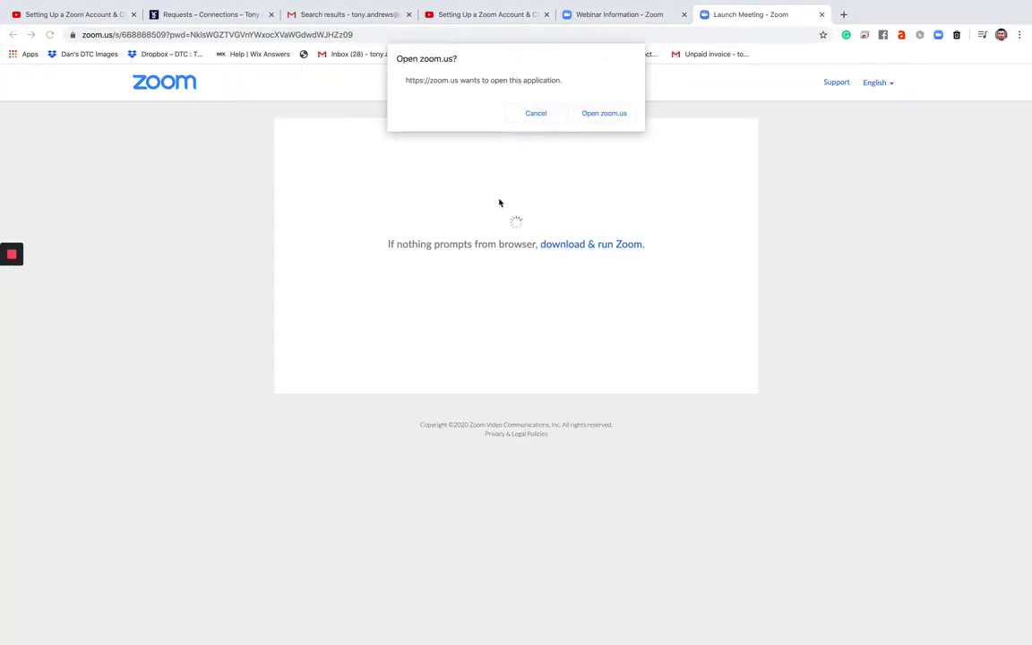
pyautogui.click(613, 114)
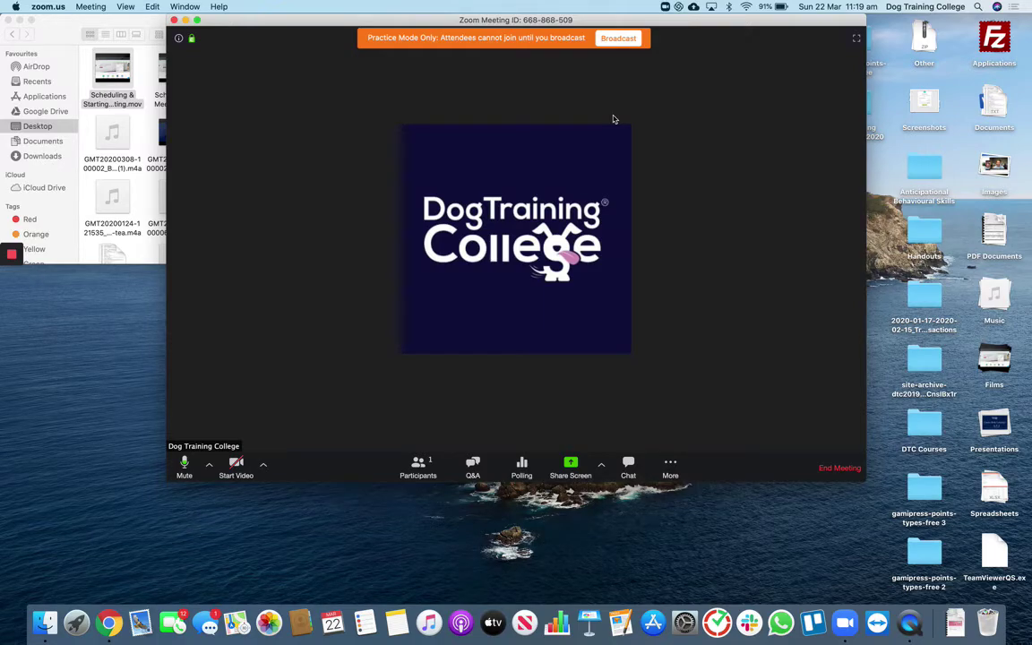
# Close the practice-mode meeting window and show the Dog Training webinar's email settings in the browser
pyautogui.click(175, 21)
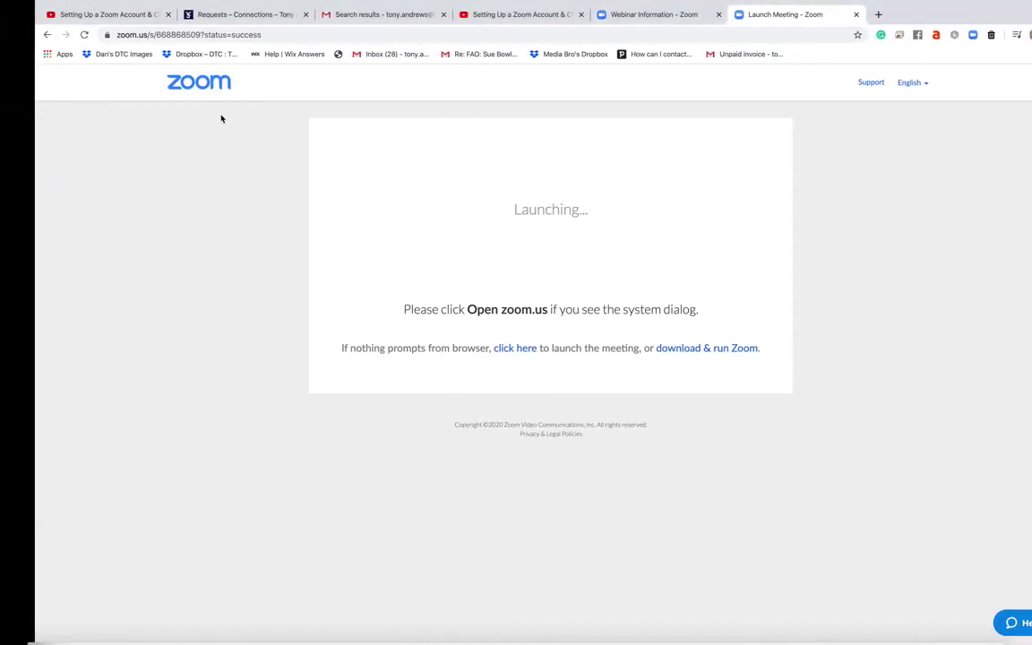
pyautogui.click(608, 16)
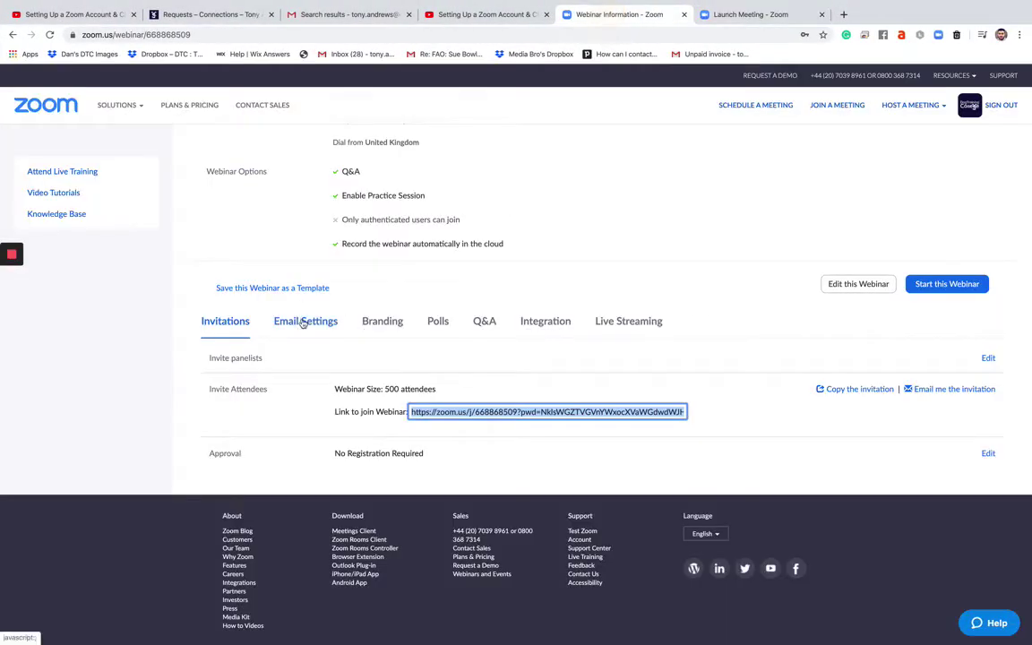
pyautogui.click(304, 322)
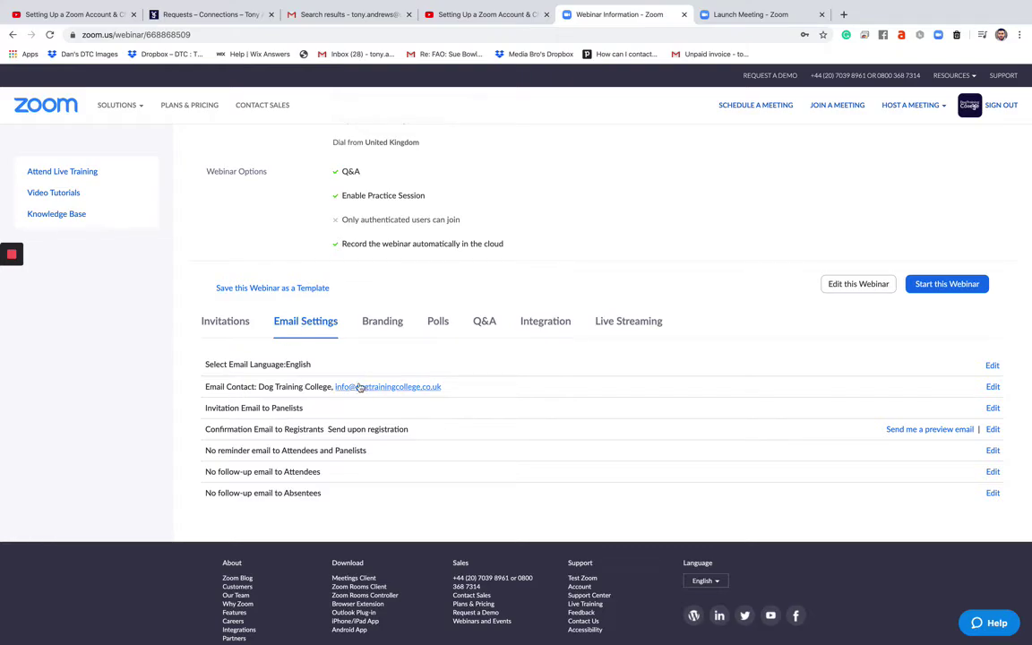
# Change the webinar's email contact name to the host's full name and save it
pyautogui.click(993, 388)
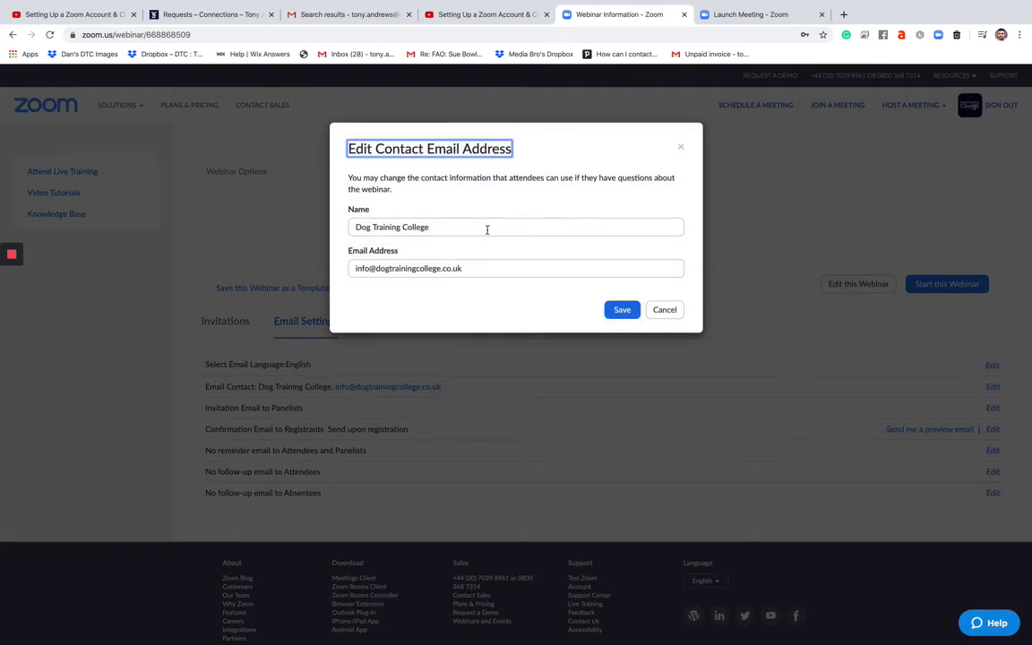
pyautogui.moveTo(488, 230); pyautogui.dragTo(322, 228)
pyautogui.write('Tony Andrew')
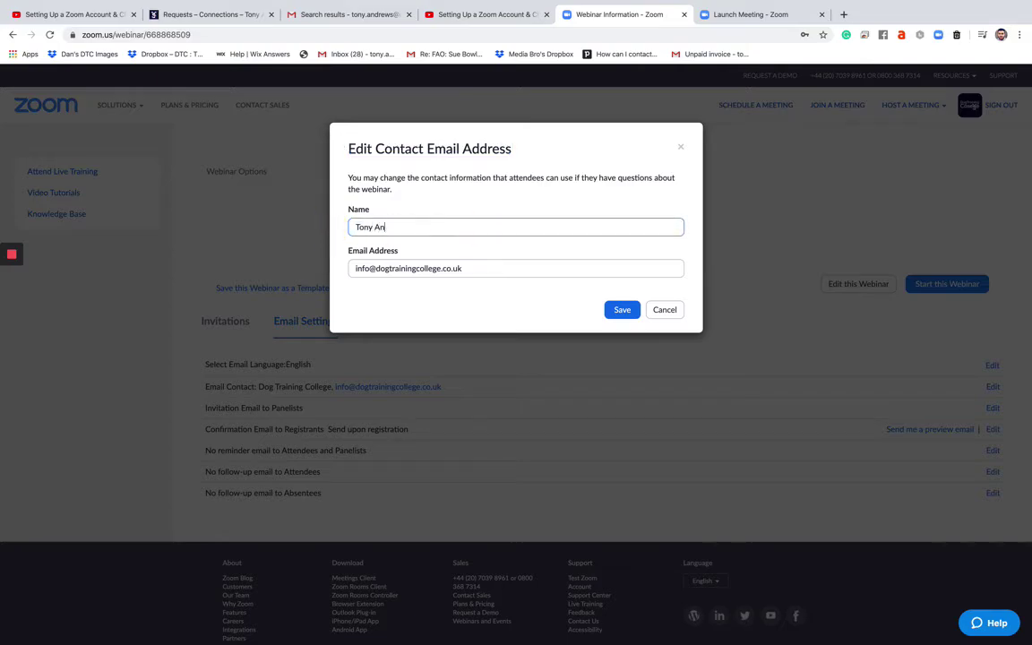
pyautogui.write('s')
pyautogui.click(617, 309)
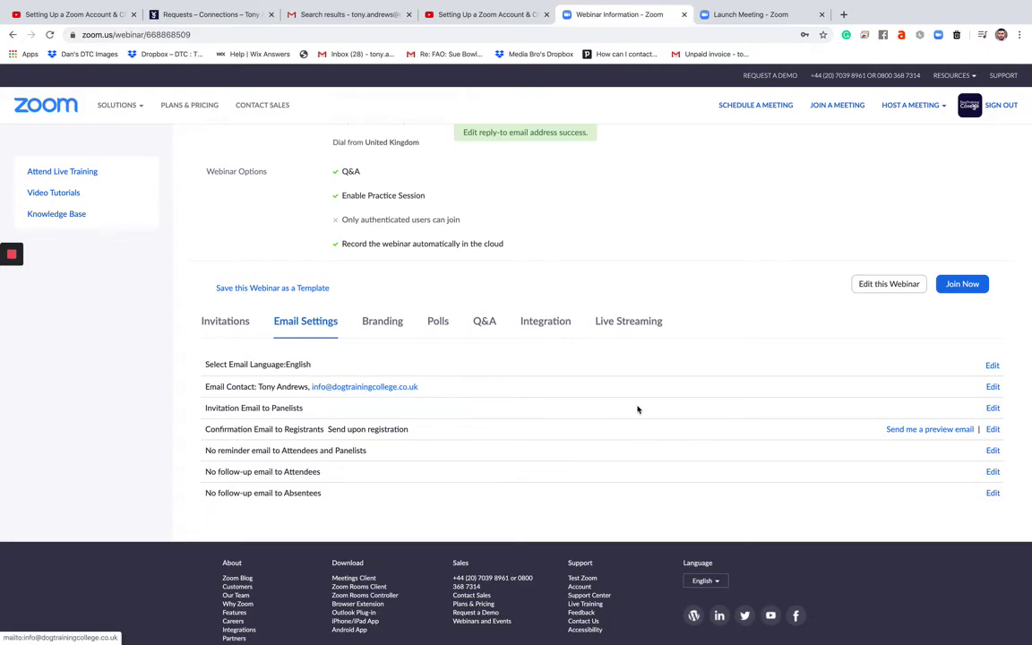
# Review the panelist invitation email option and the registrants' confirmation email template, leaving both without saving
pyautogui.click(993, 408)
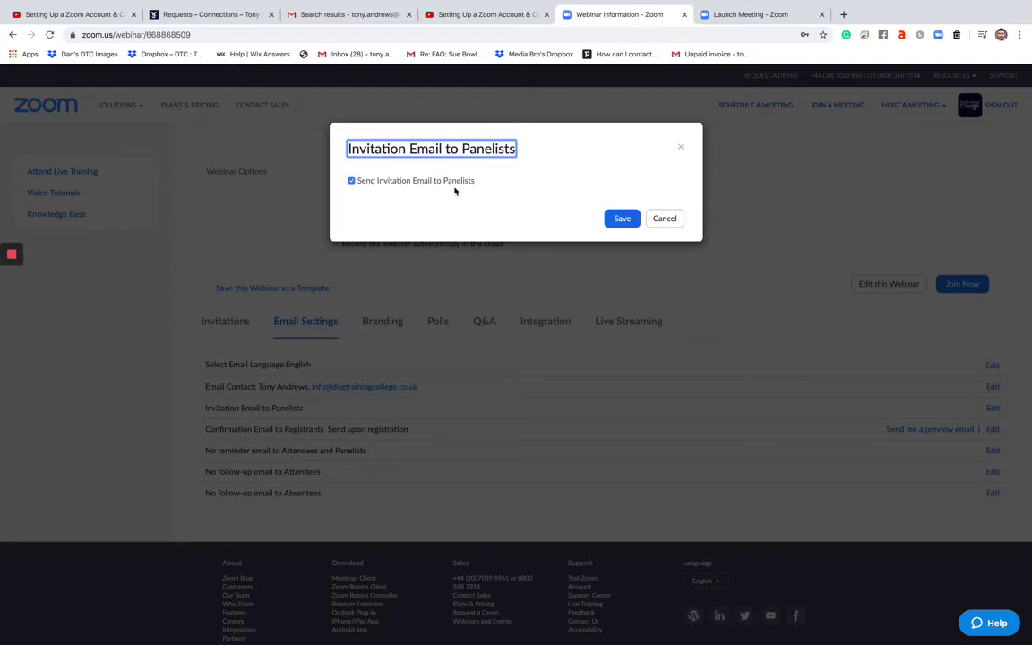
pyautogui.click(674, 219)
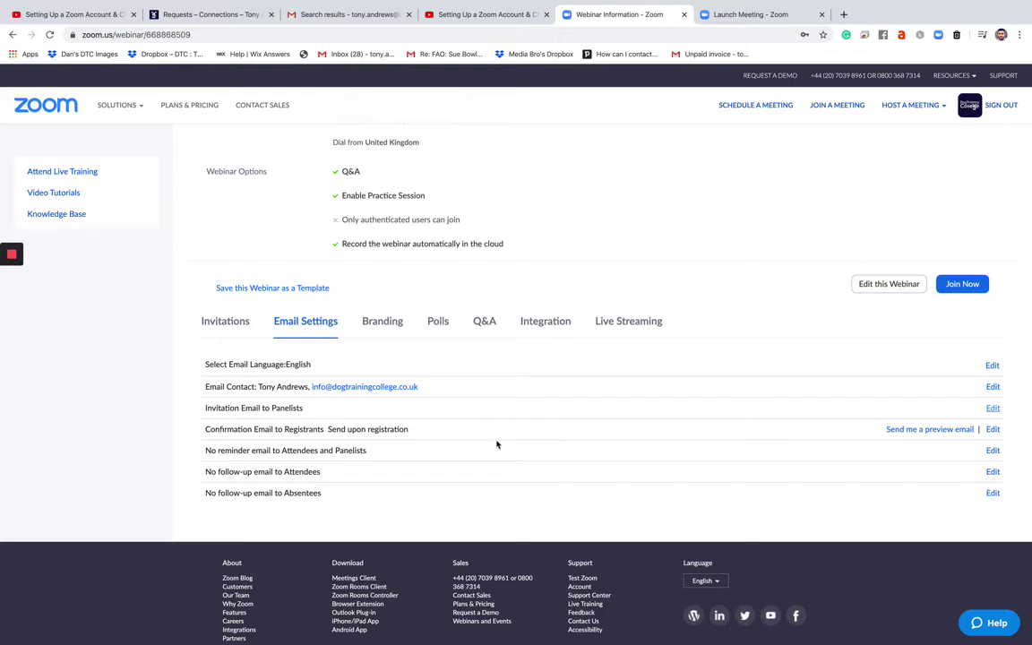
pyautogui.click(992, 430)
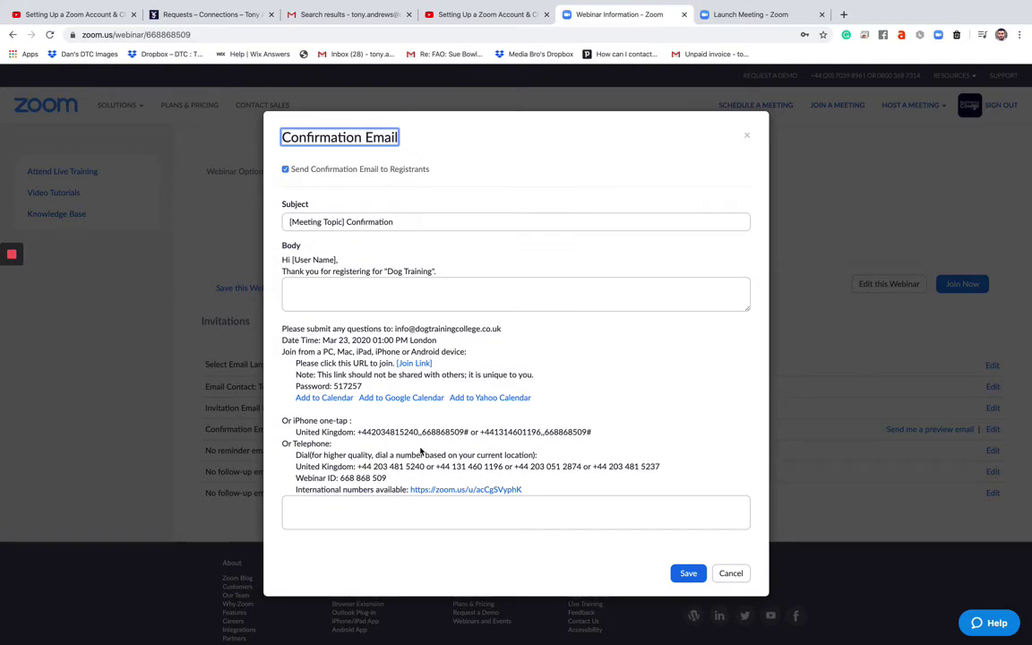
pyautogui.click(728, 575)
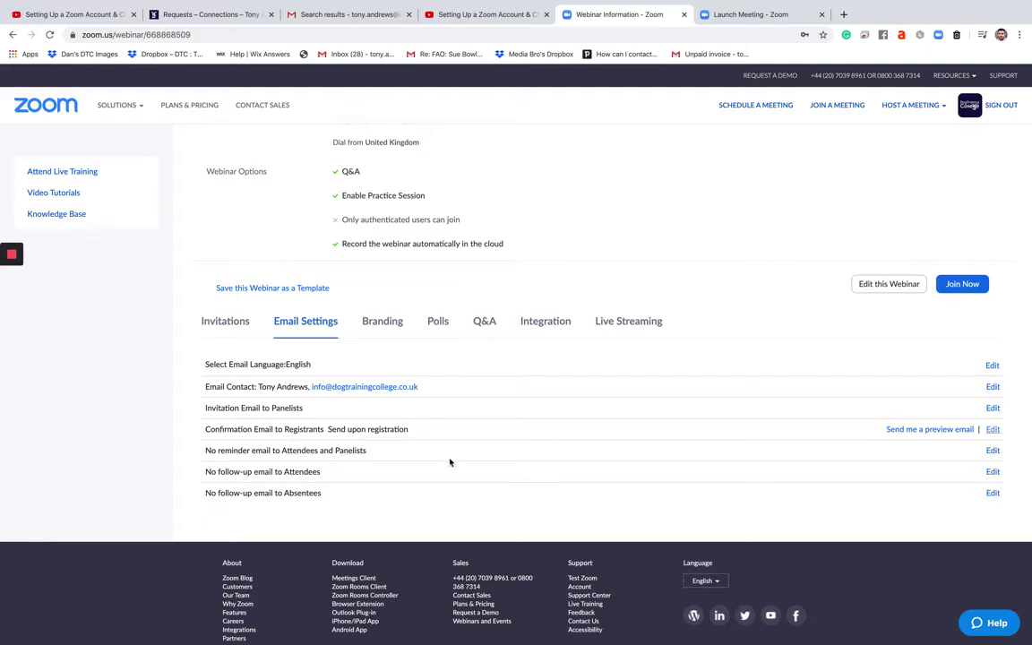
# Enable reminder emails 1 hour, 1 day and 1 week before the webinar and save them
pyautogui.click(992, 451)
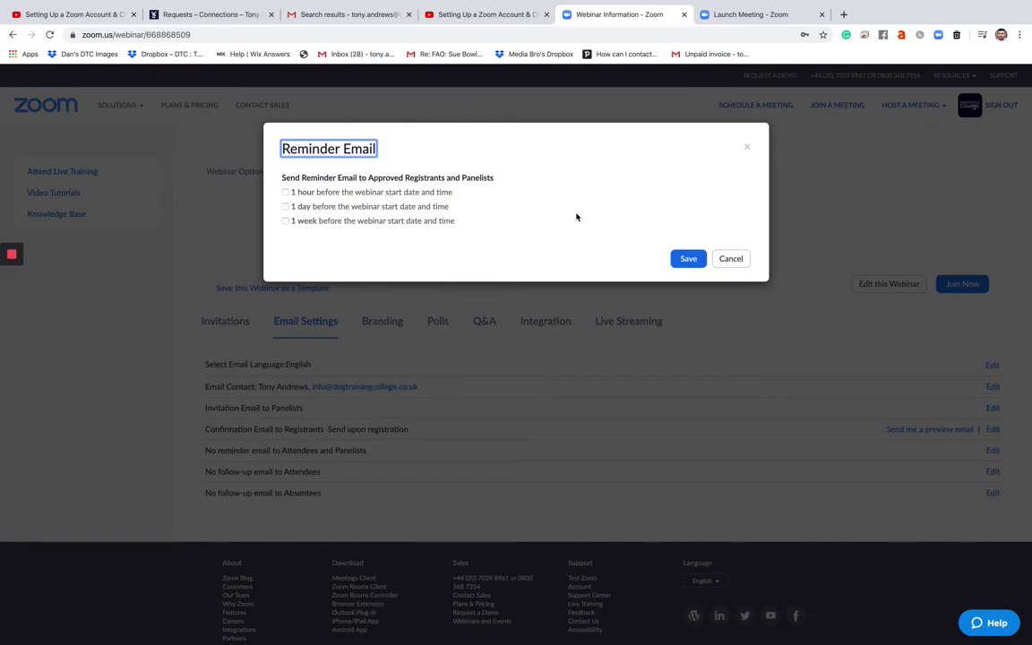
pyautogui.click(285, 192)
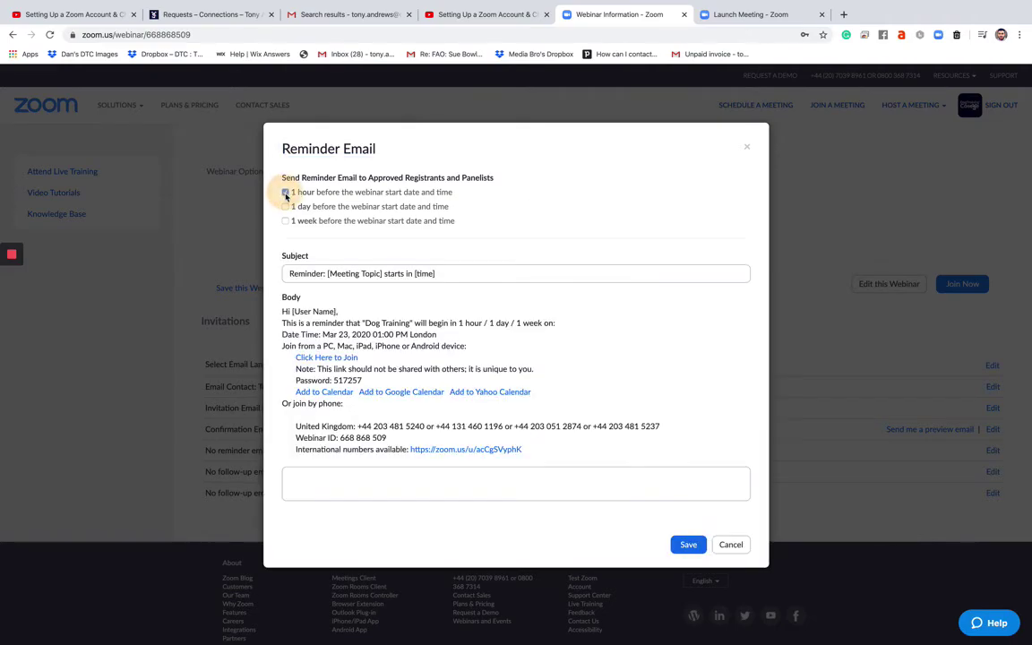
pyautogui.click(285, 206)
pyautogui.click(285, 220)
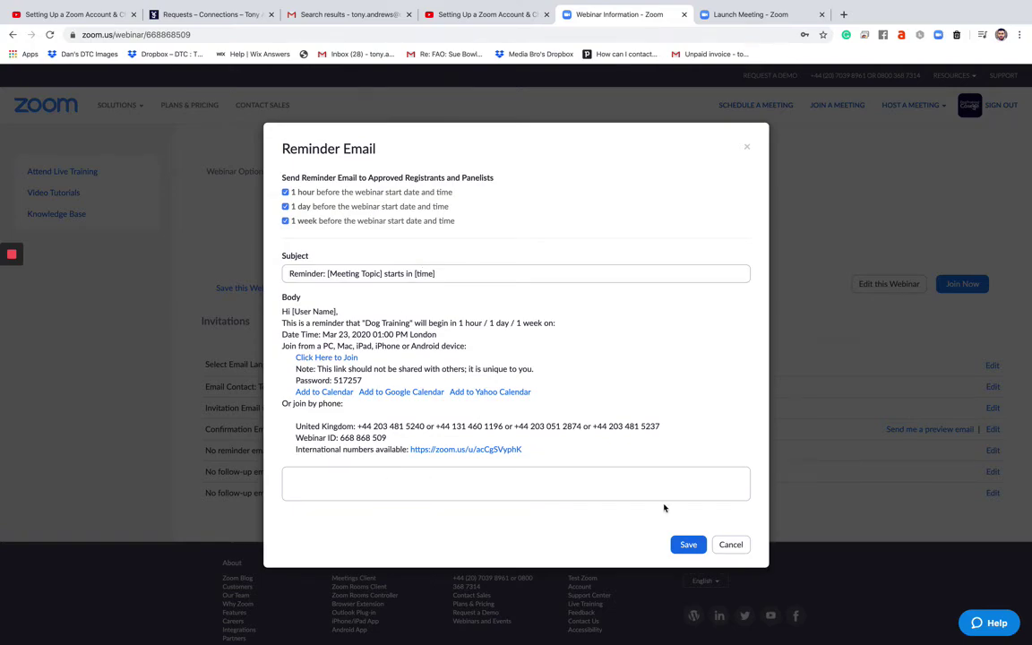
pyautogui.click(681, 547)
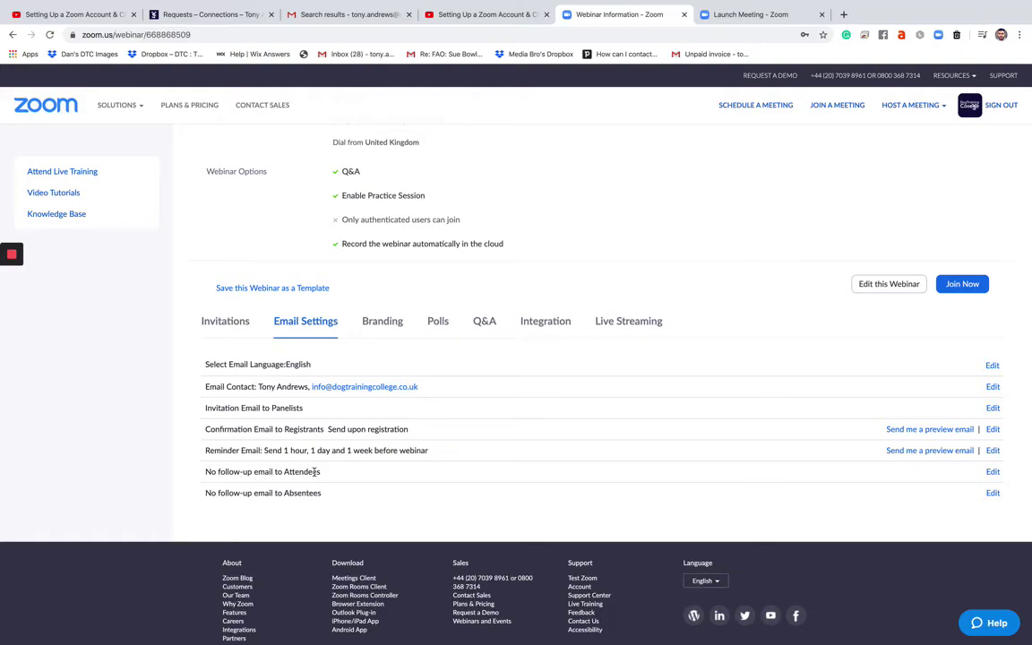
# Upload the Dog Training College PNG image from the Desktop as the webinar's branding logo
pyautogui.click(384, 322)
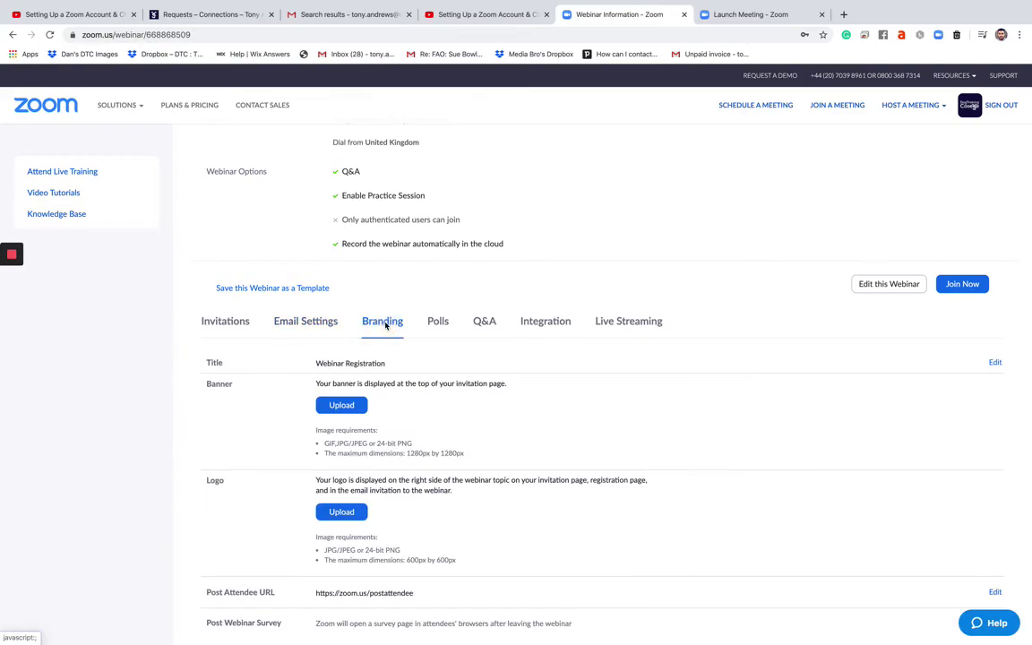
pyautogui.scroll(-2, 209, 387)
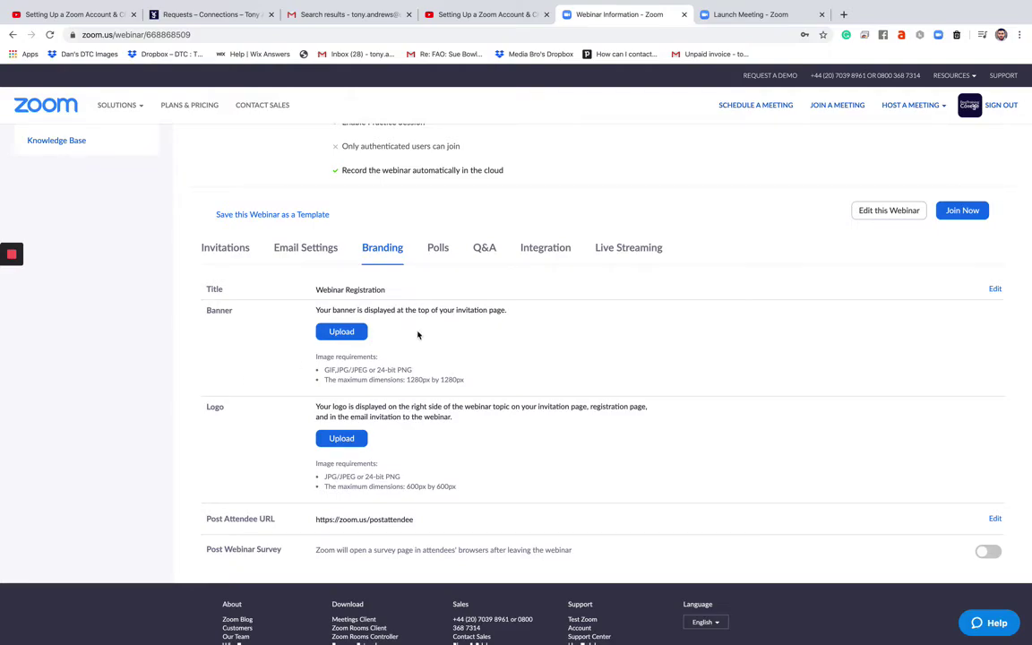
pyautogui.click(336, 439)
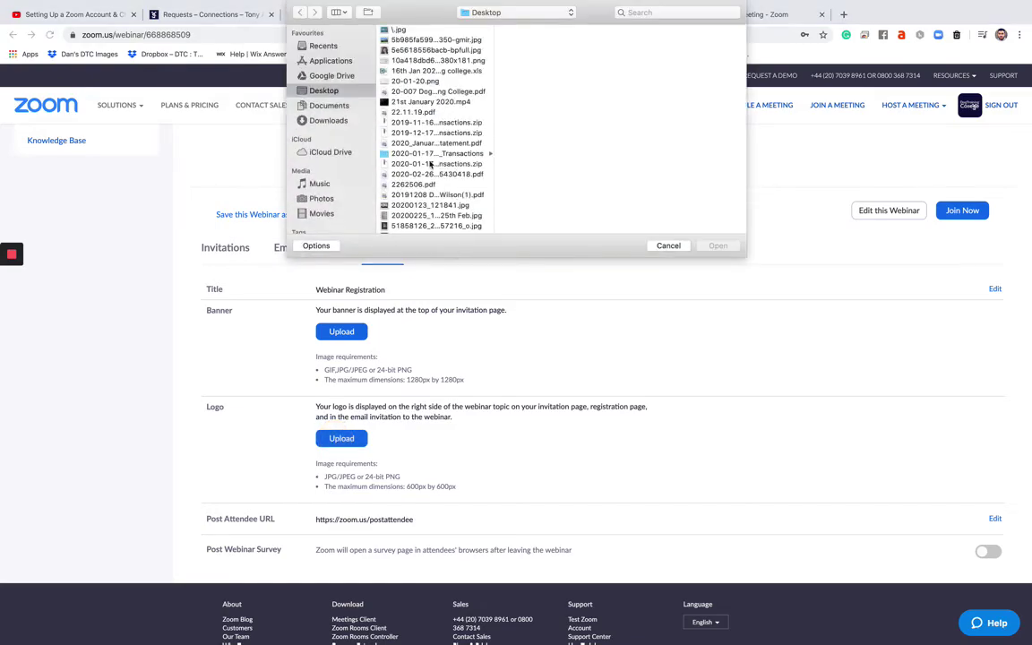
pyautogui.scroll(-5, 392, 146)
pyautogui.click(405, 107)
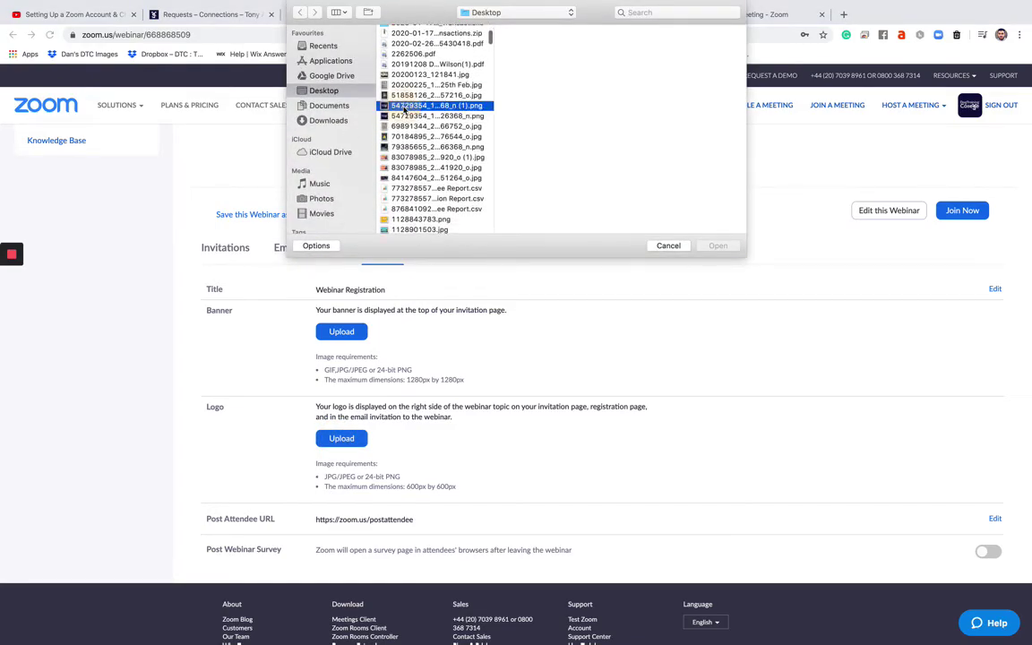
pyautogui.click(715, 246)
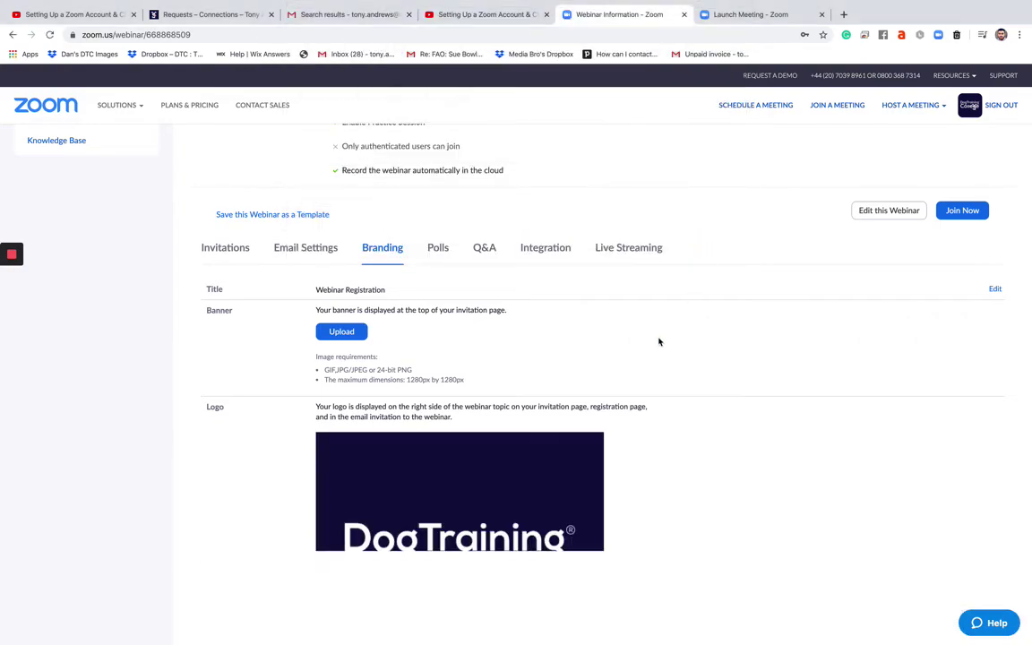
pyautogui.scroll(-3, 630, 418)
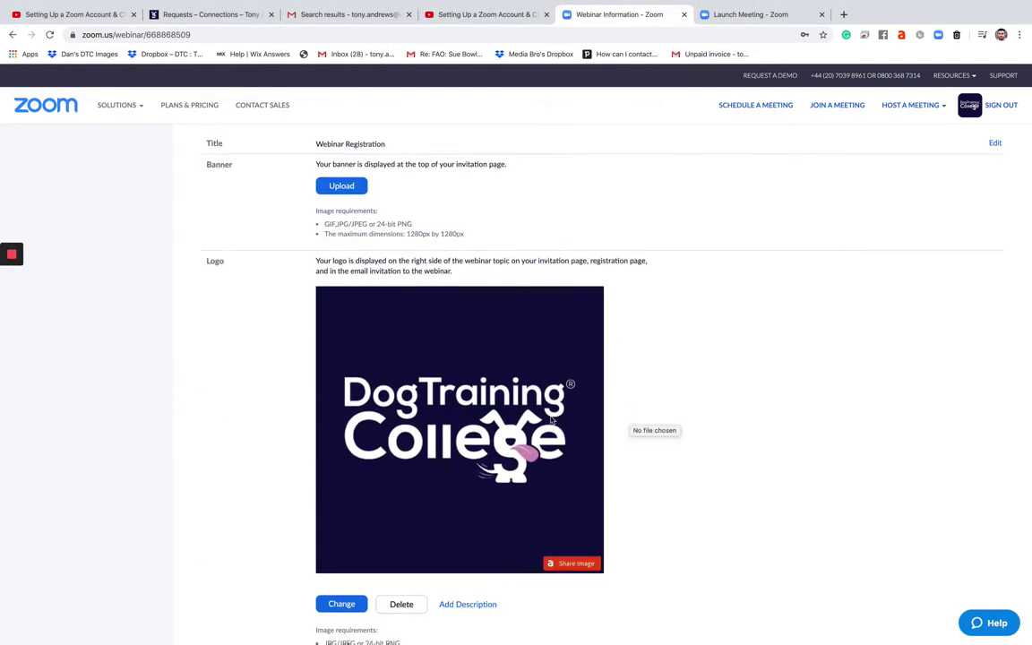
pyautogui.scroll(-2, 672, 400)
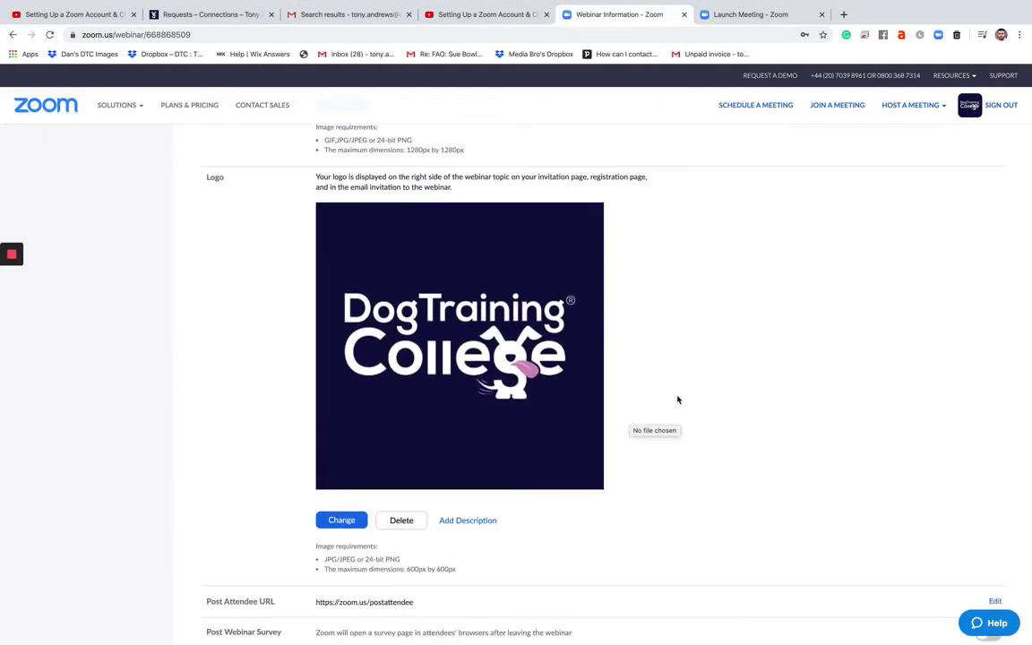
pyautogui.scroll(-3, 679, 400)
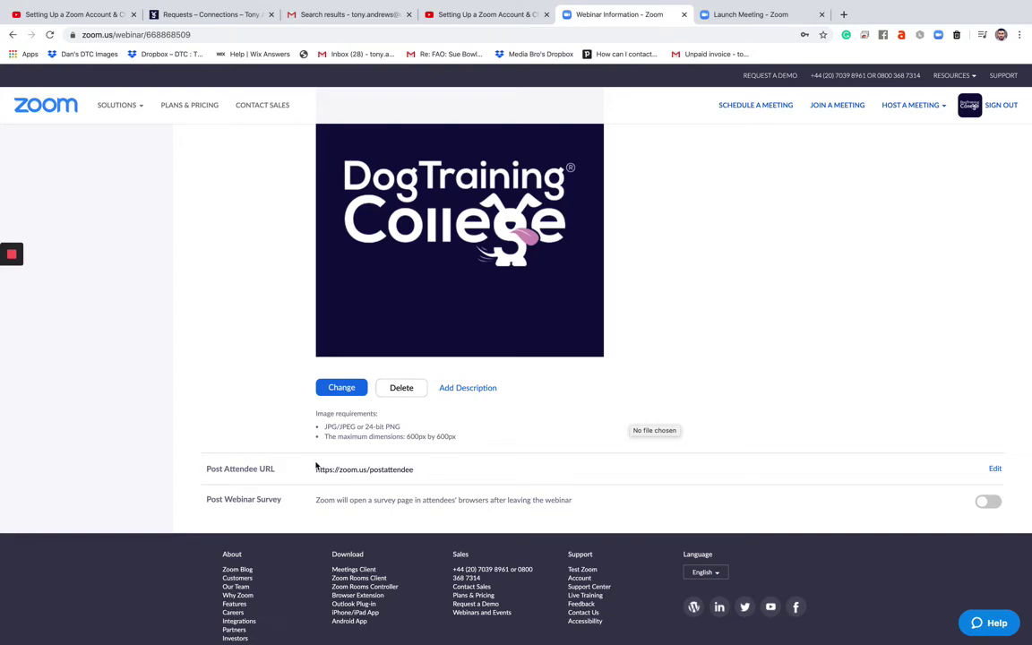
# Enable the post-webinar survey option and disable it again
pyautogui.click(989, 504)
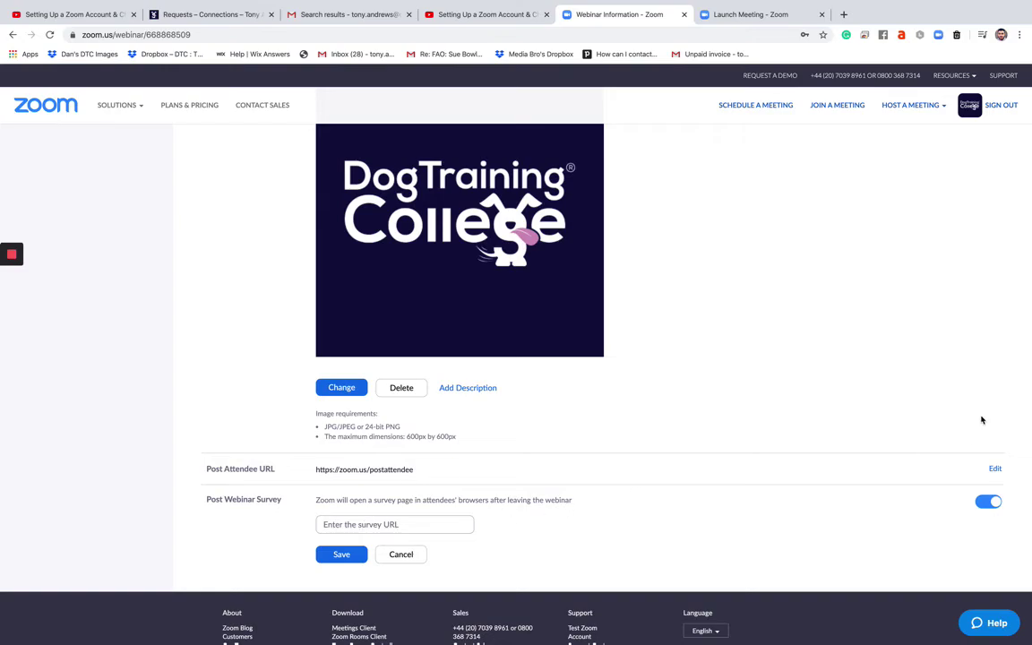
pyautogui.click(990, 502)
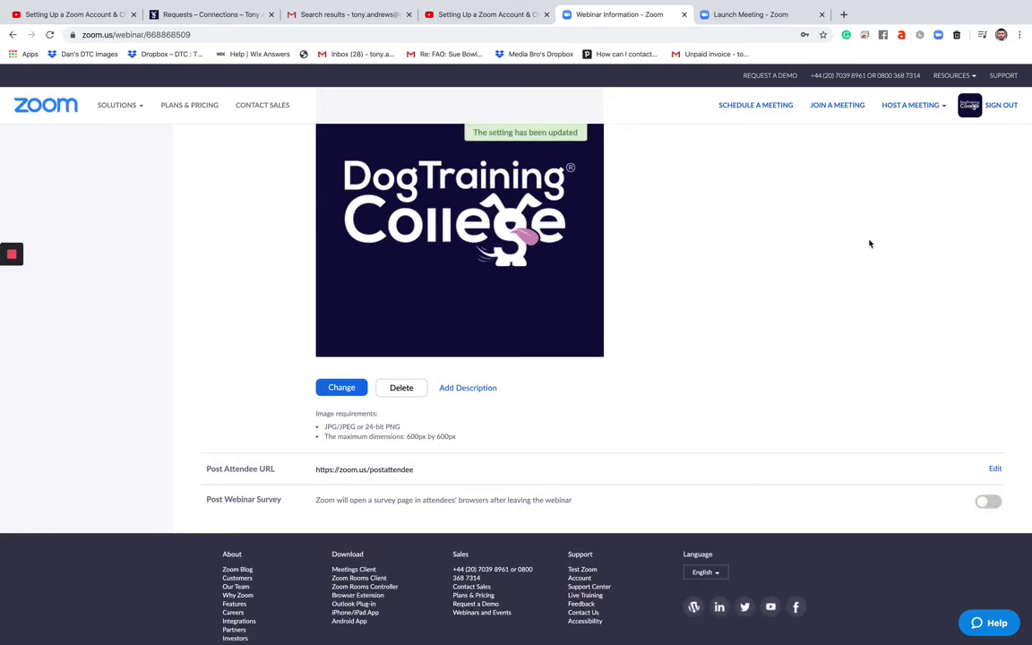
# View the blank form for adding a poll to the webinar and close it without saving
pyautogui.scroll(5, 862, 242)
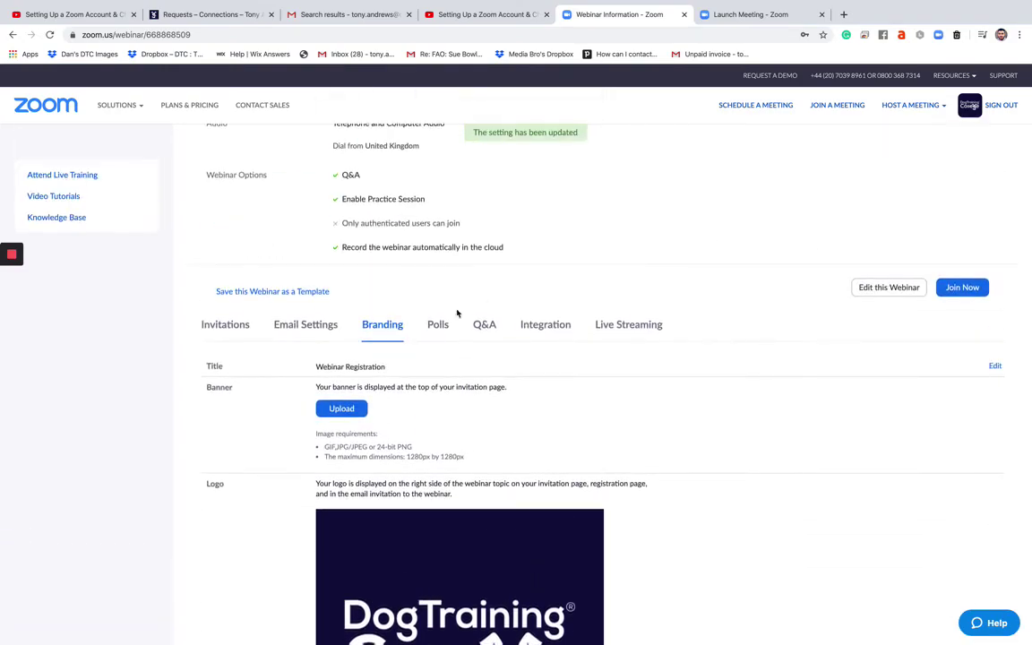
pyautogui.click(438, 325)
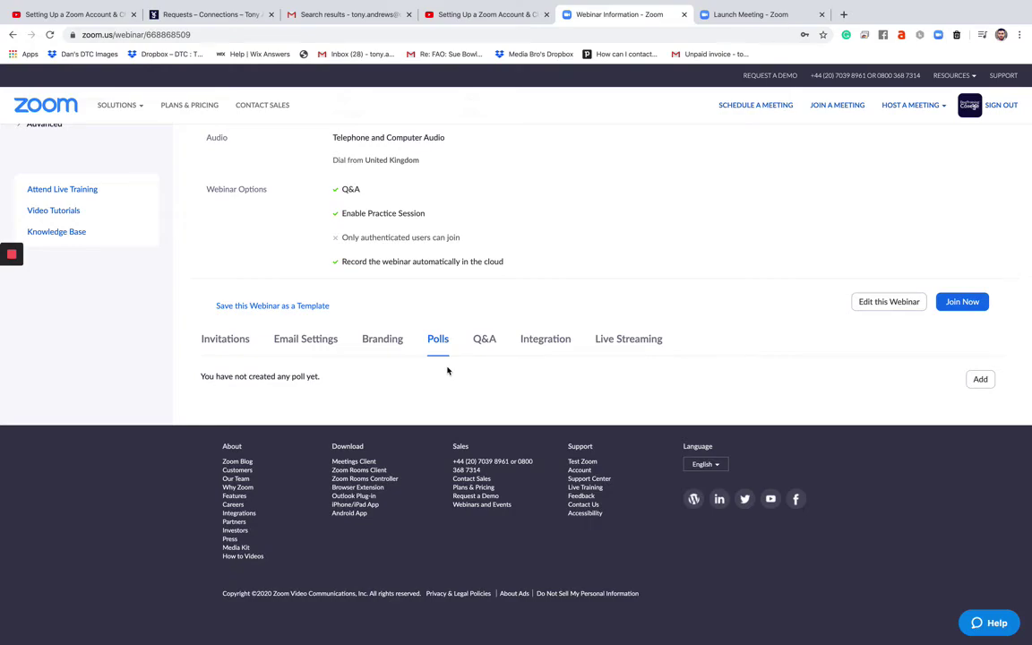
pyautogui.click(979, 380)
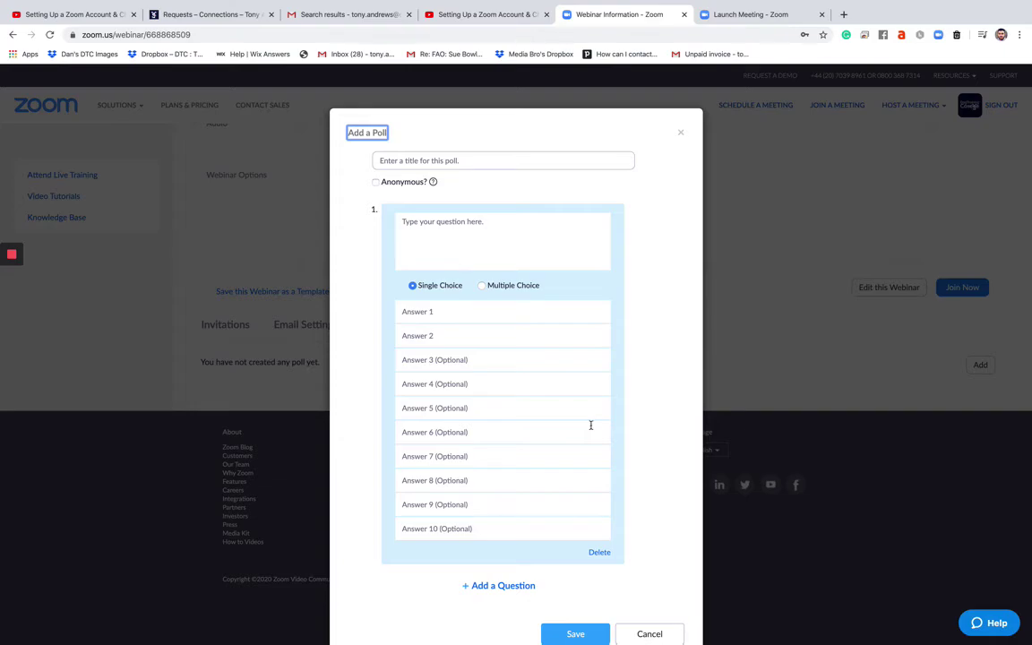
pyautogui.click(661, 633)
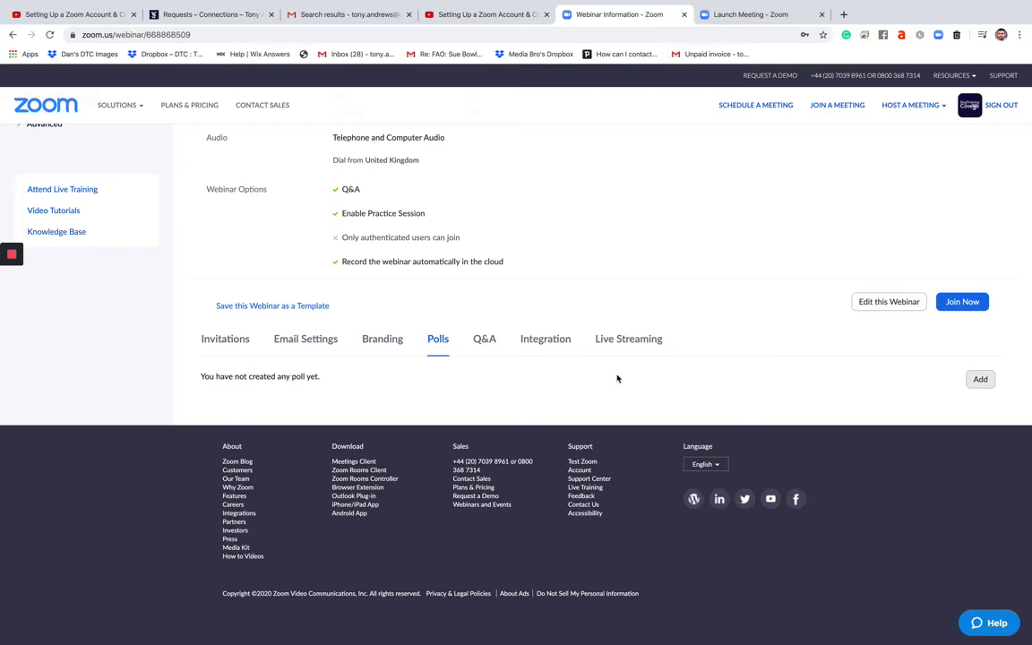
# Review the webinar's Q&A settings, Pardot integration form and live streaming services without changing them
pyautogui.click(486, 339)
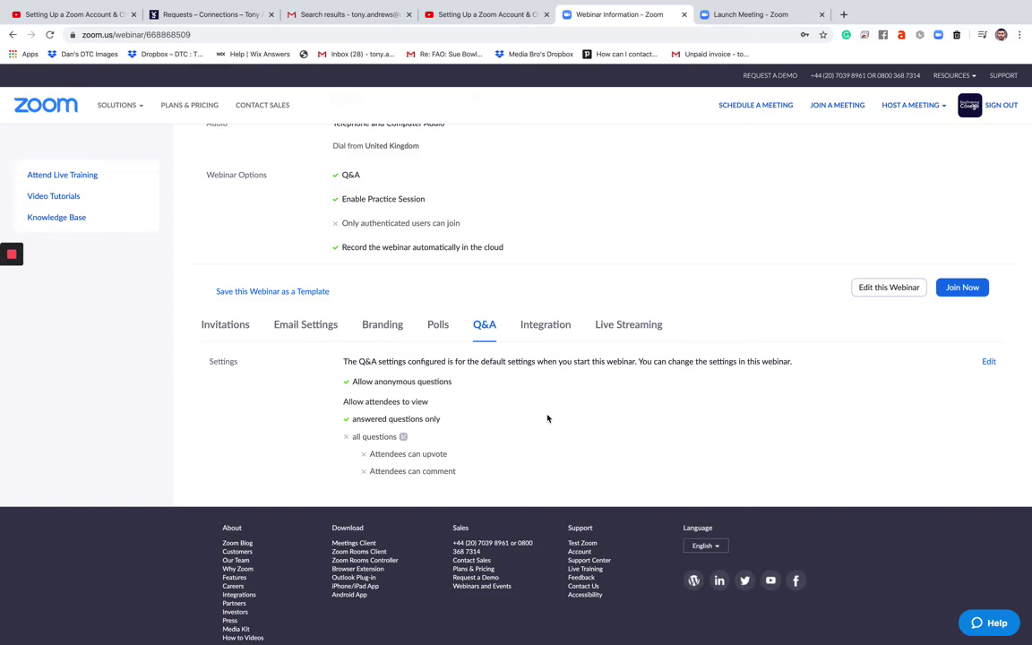
pyautogui.click(539, 331)
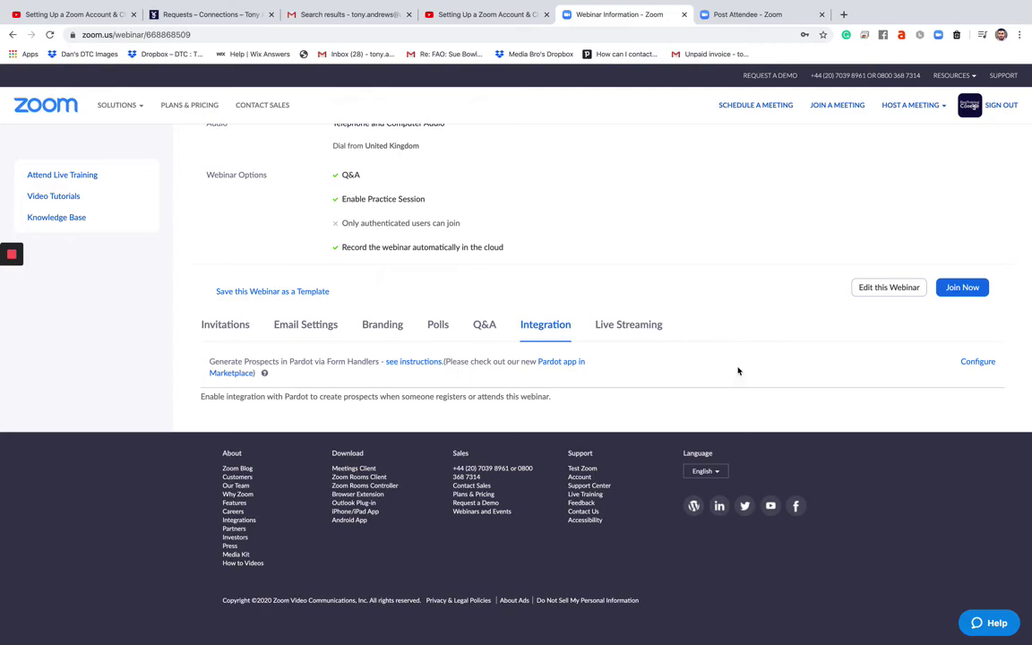
pyautogui.click(973, 364)
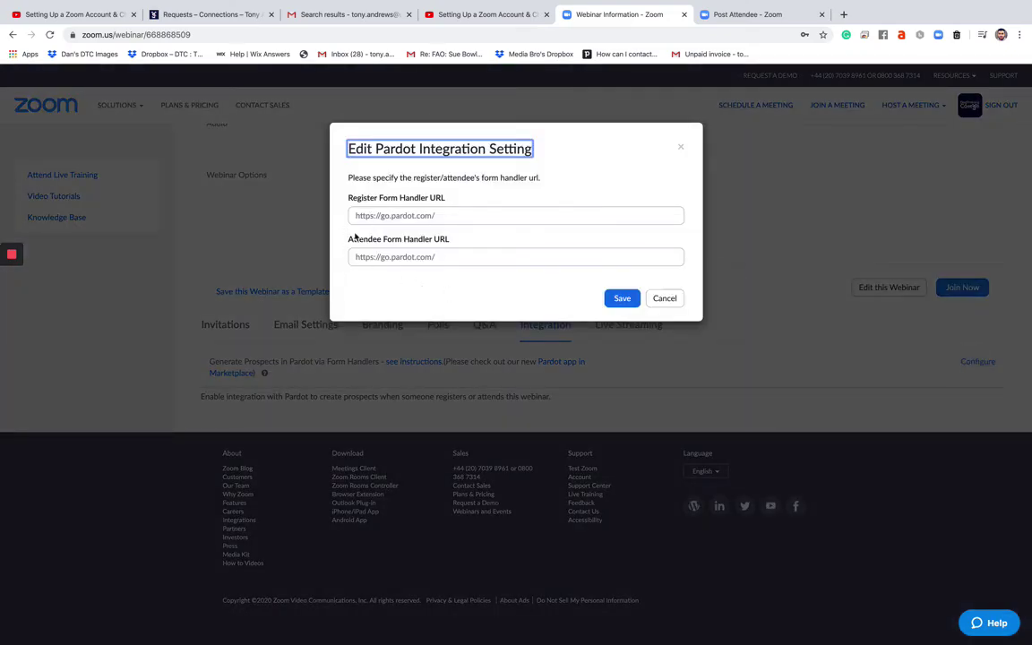
pyautogui.click(665, 299)
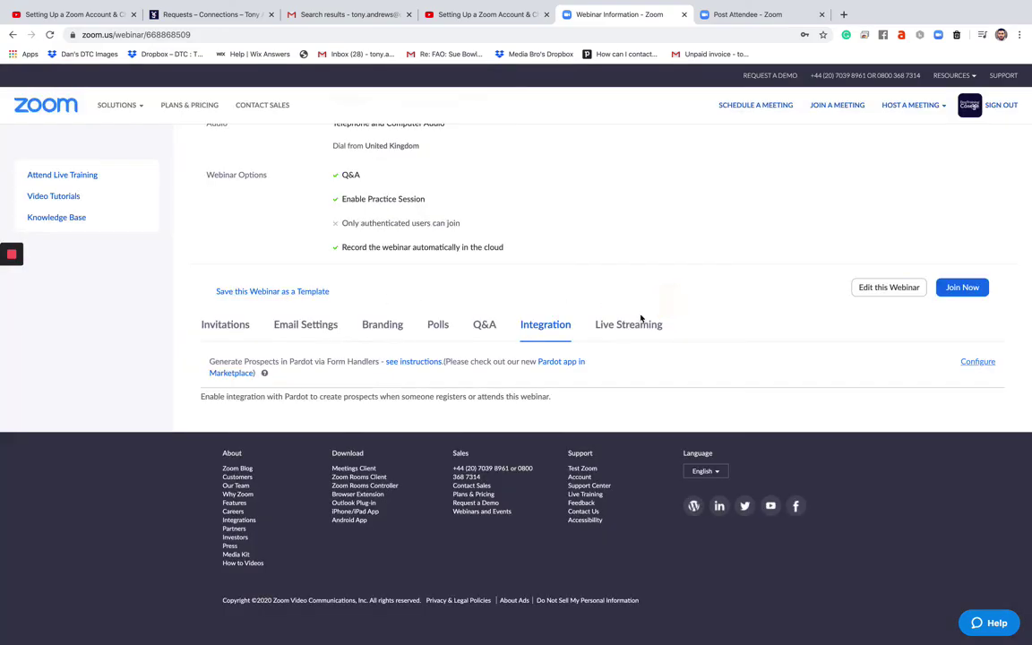
pyautogui.click(629, 326)
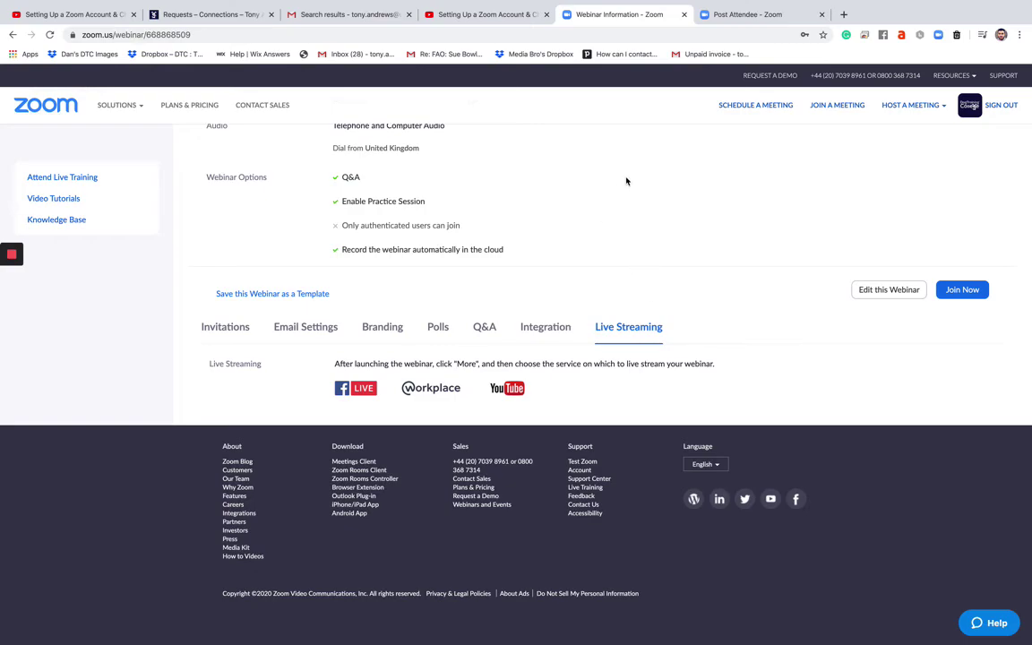
# Join the webinar in the Zoom application, dismiss the end-meeting prompt, and make the meeting window full screen
pyautogui.click(963, 290)
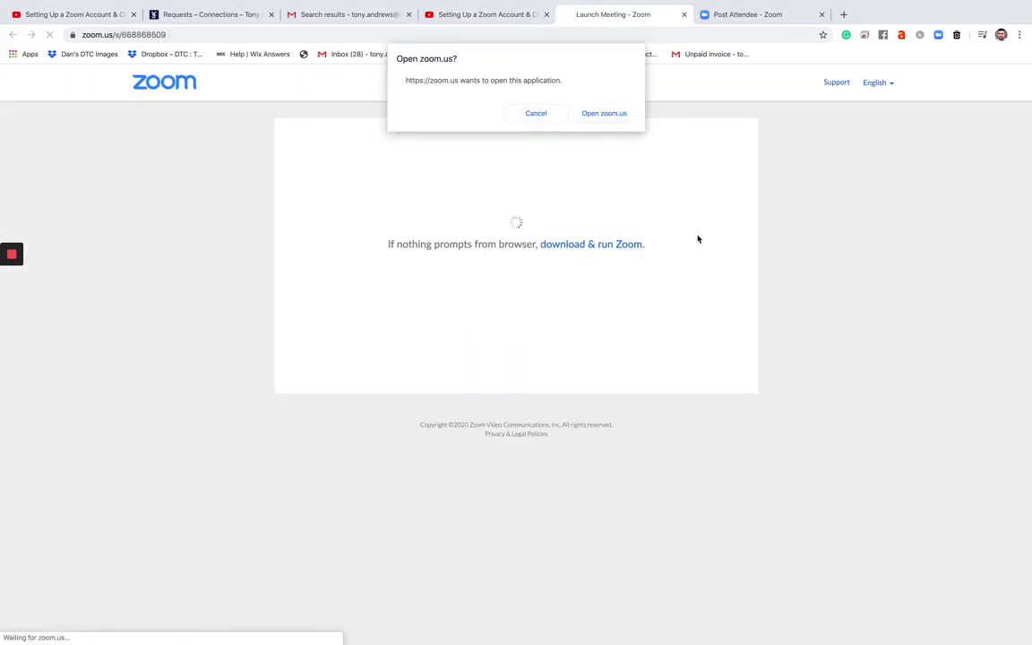
pyautogui.click(612, 115)
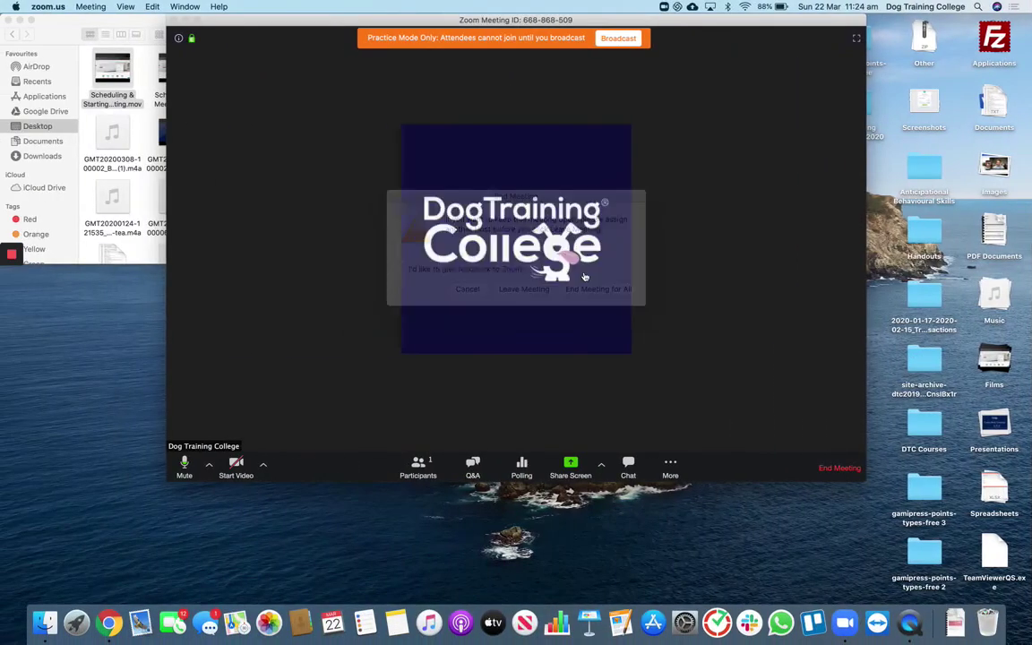
pyautogui.click(475, 288)
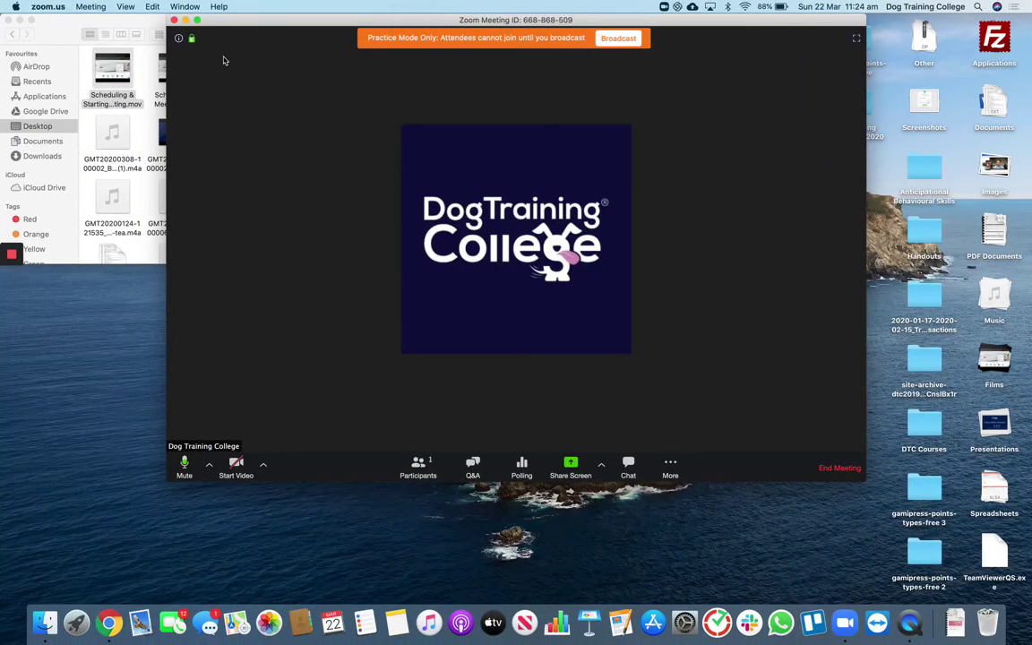
pyautogui.click(198, 20)
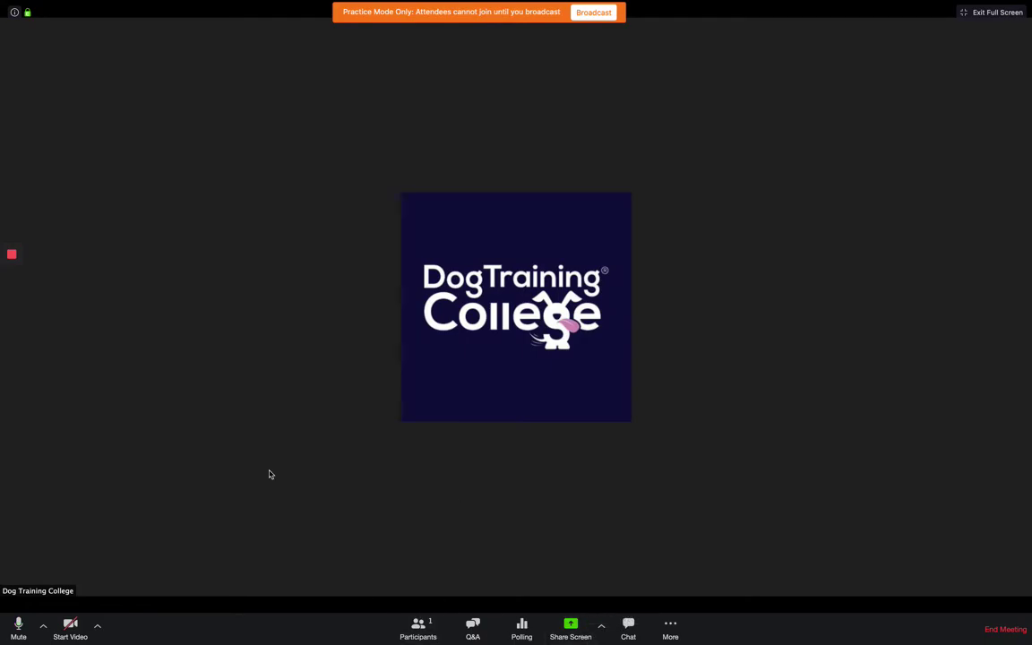
# Check the camera, virtual background and video settings options available for the webinar without changing them
pyautogui.click(104, 627)
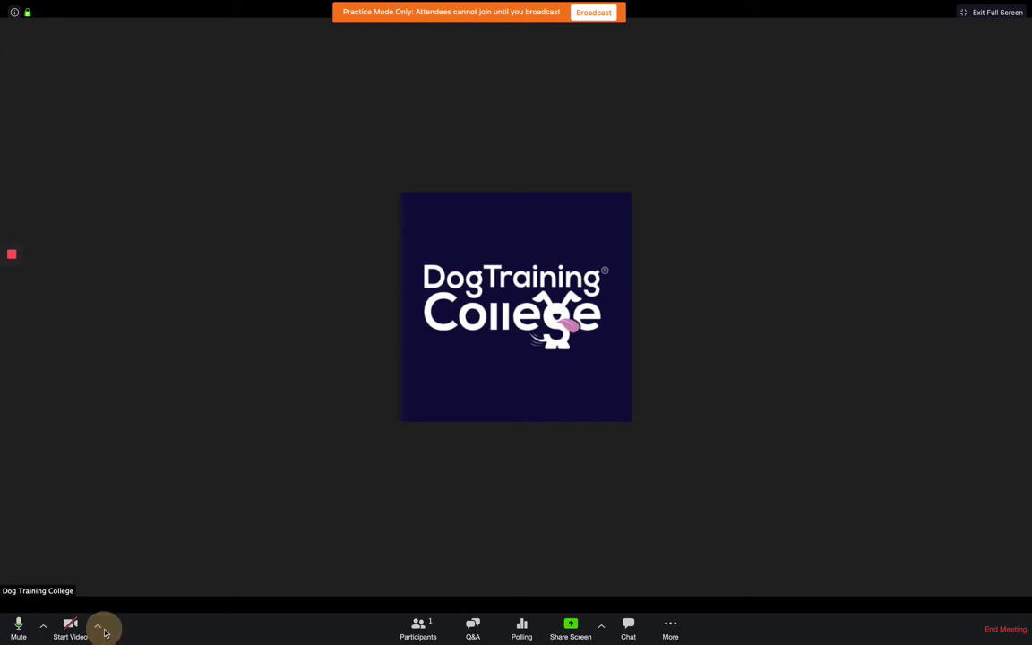
pyautogui.click(98, 628)
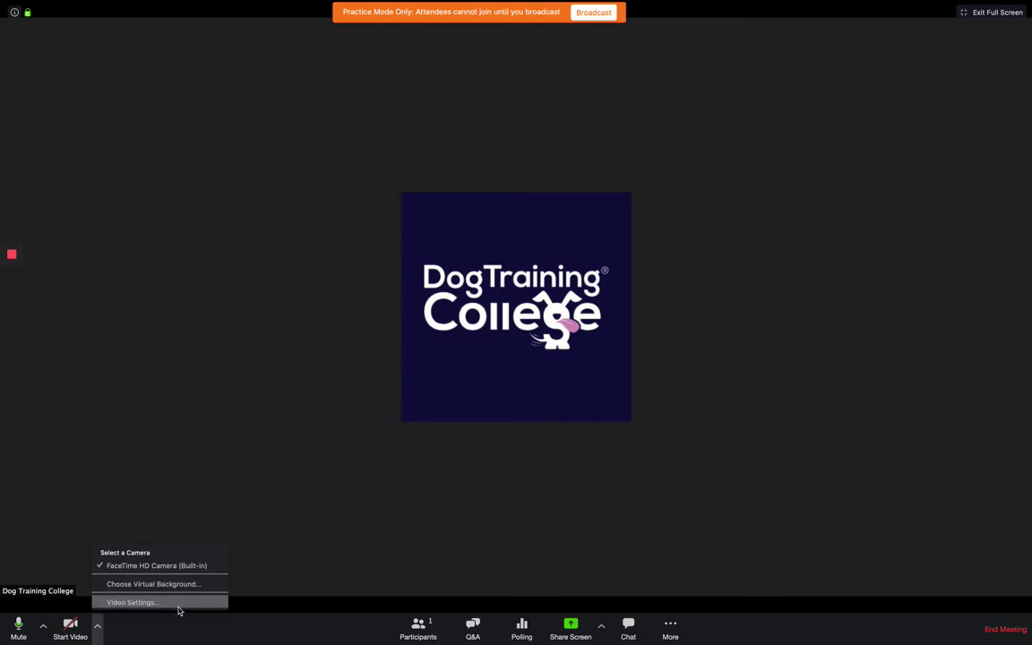
pyautogui.click(302, 569)
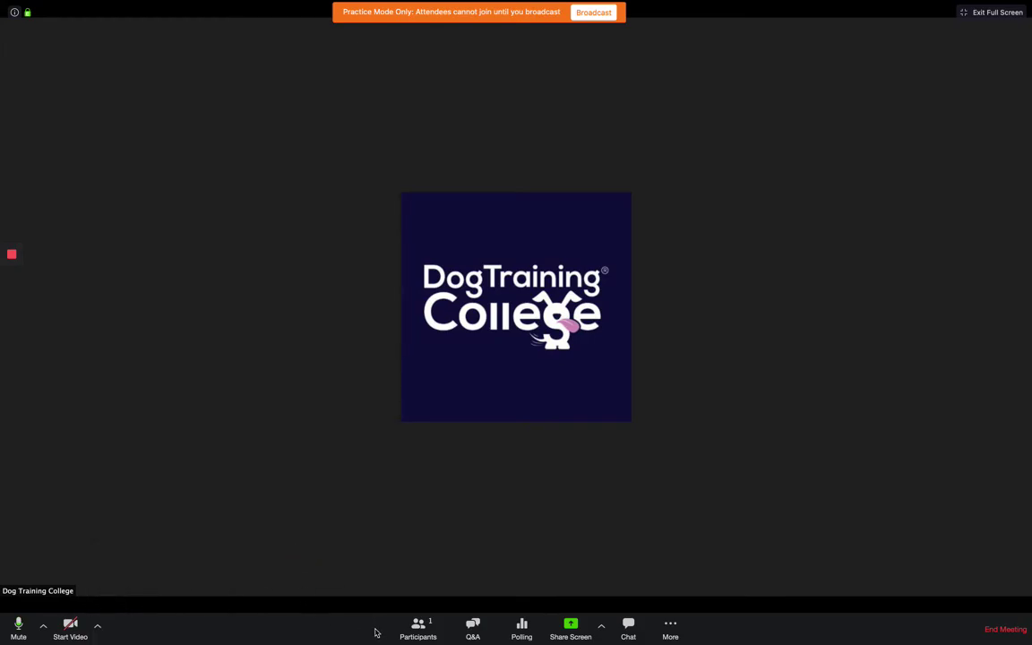
# Review the panelist controls and the attendee list in the participants window, moved clear of the logo, and close it
pyautogui.click(410, 631)
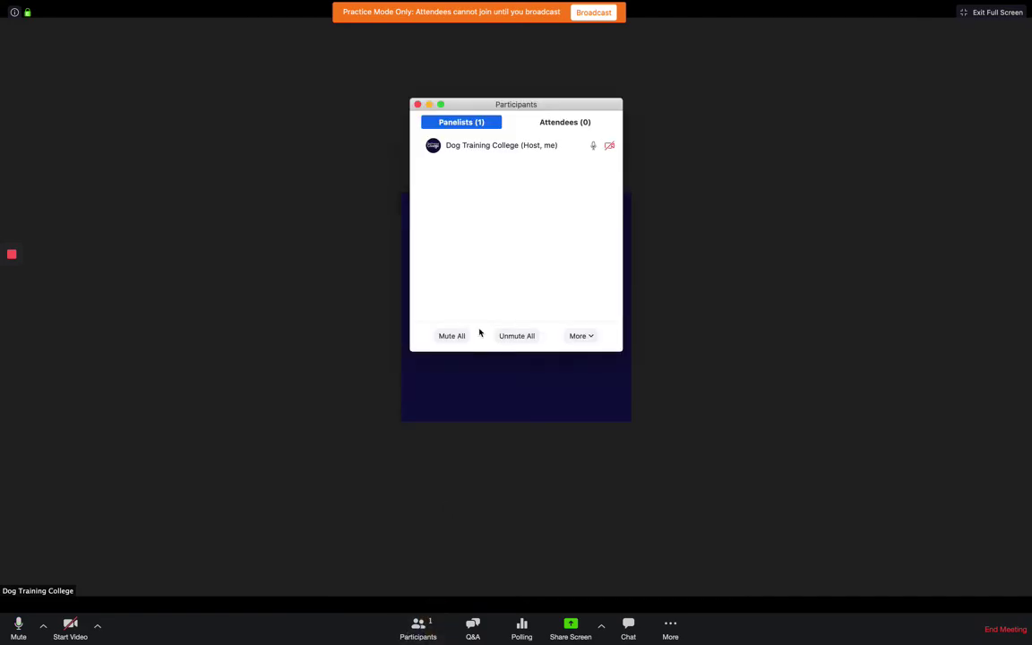
pyautogui.moveTo(512, 105); pyautogui.dragTo(797, 120)
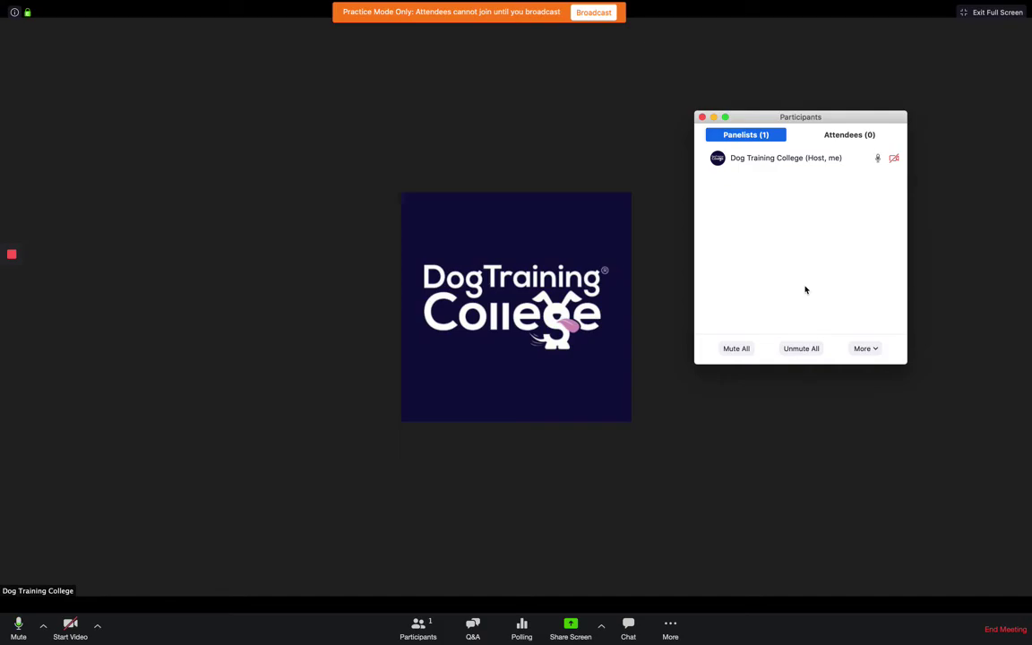
pyautogui.moveTo(811, 160)
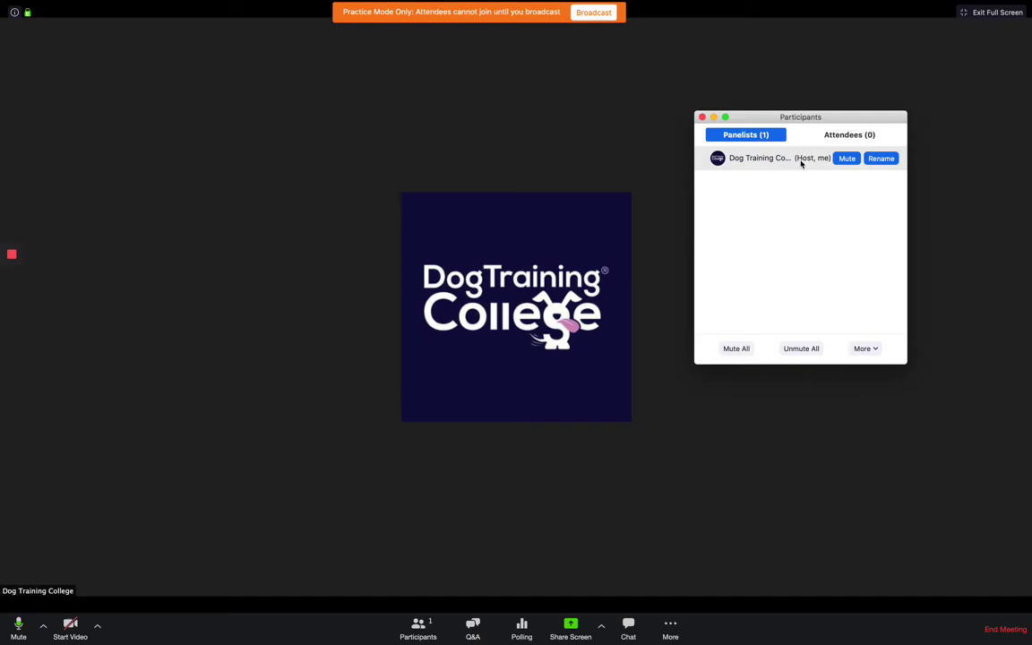
pyautogui.click(819, 136)
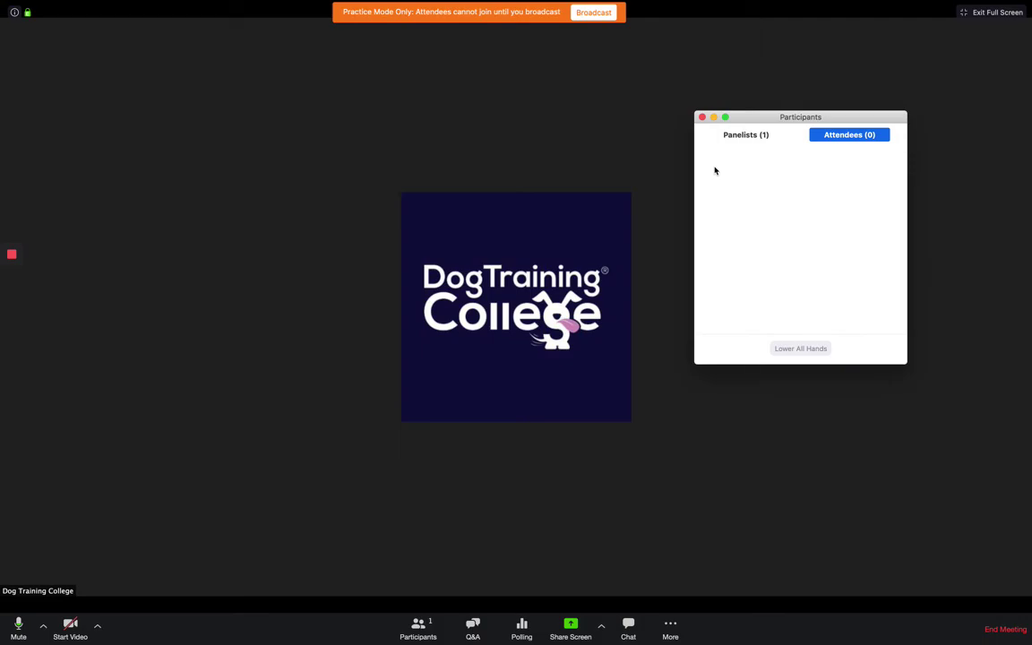
pyautogui.click(703, 118)
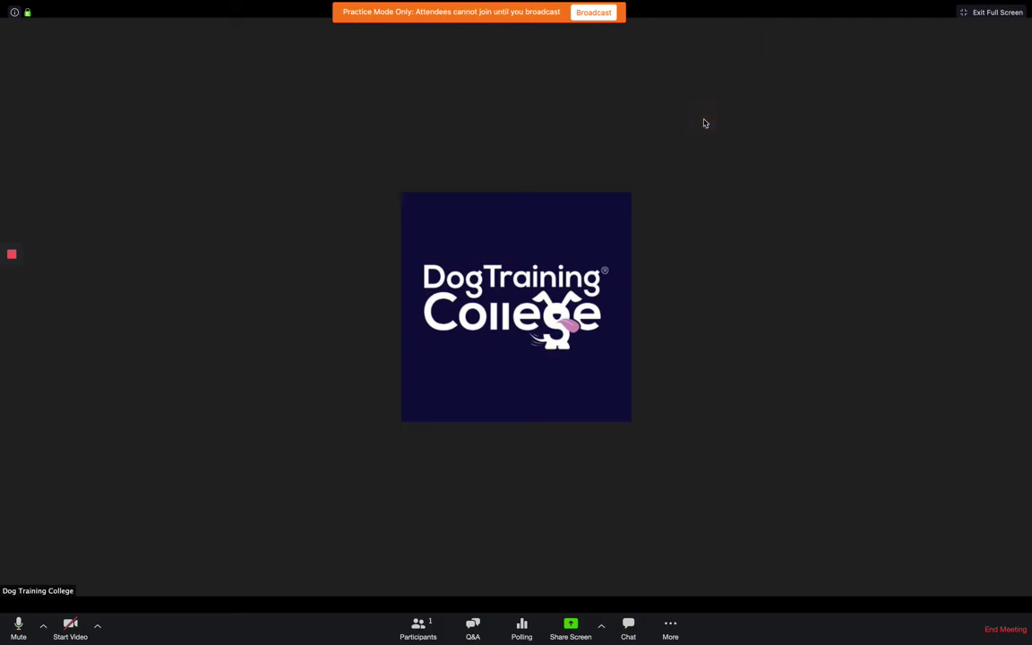
# Review the open, answered and dismissed questions in the Q&A window, moved clear of the logo, and close it
pyautogui.click(473, 627)
pyautogui.click(517, 88)
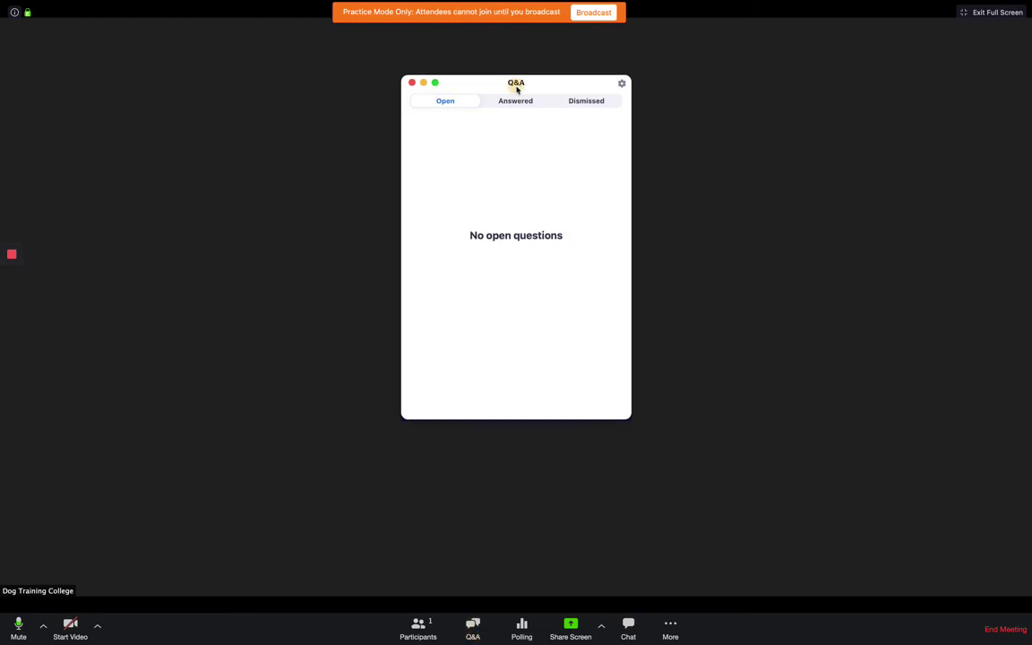
pyautogui.moveTo(517, 88); pyautogui.dragTo(823, 88)
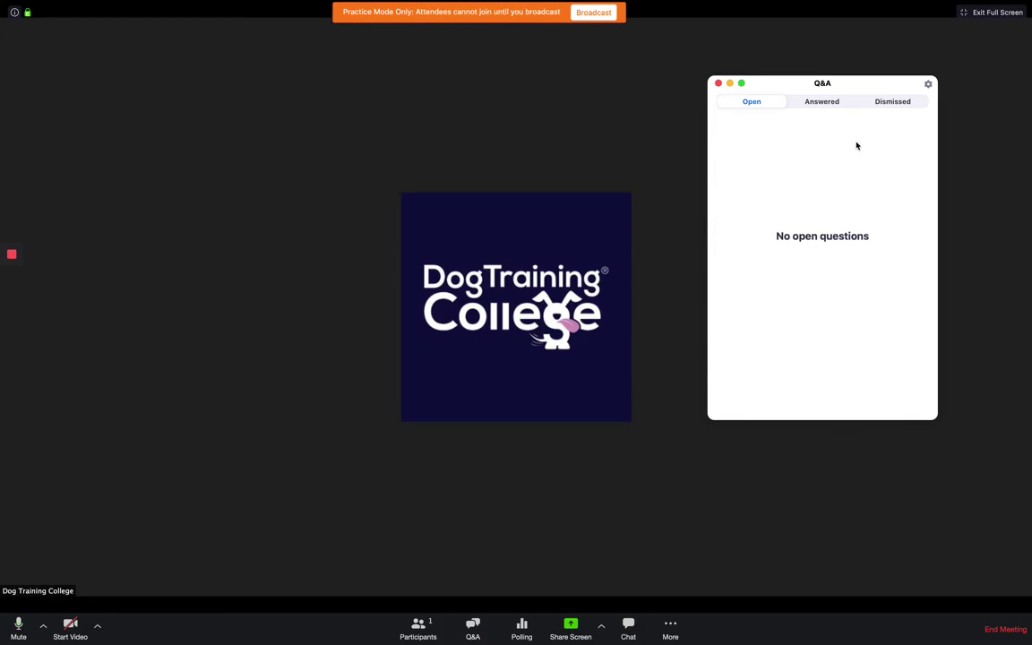
pyautogui.click(829, 103)
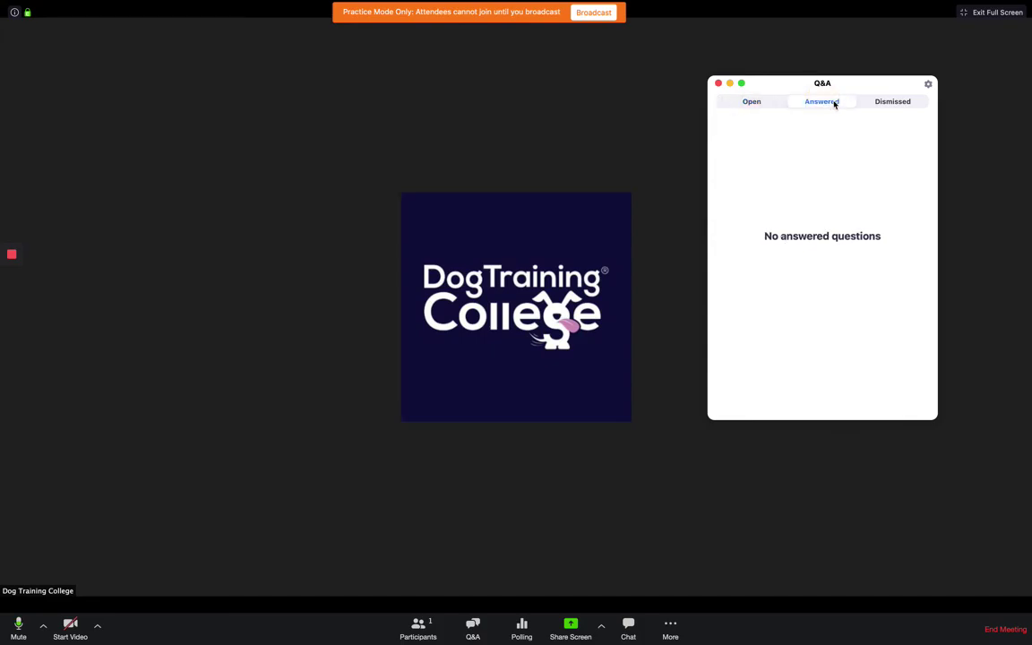
pyautogui.click(885, 103)
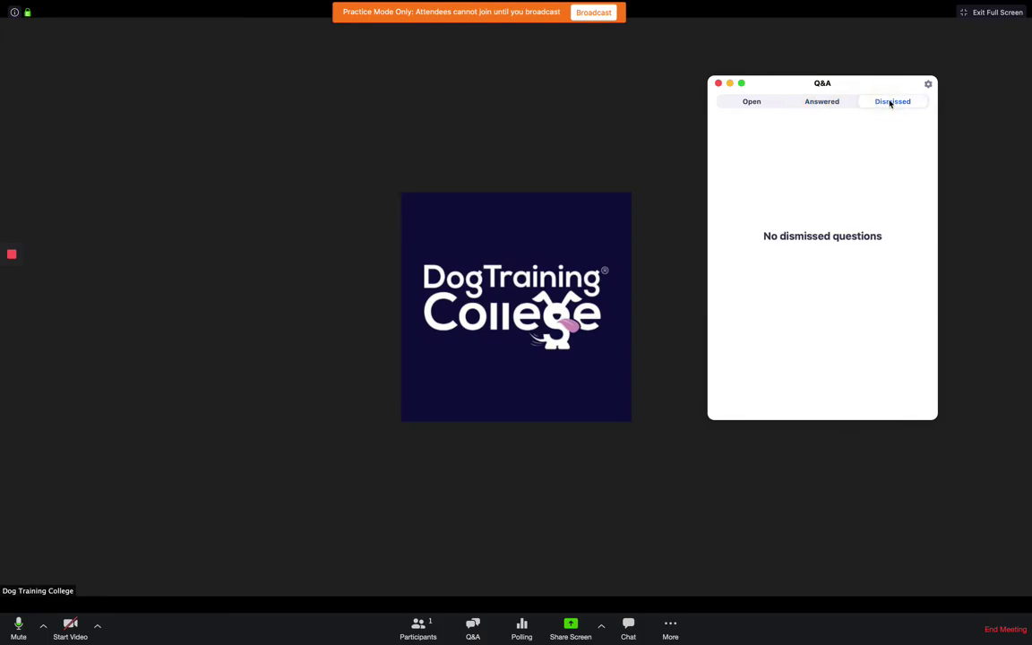
pyautogui.click(718, 83)
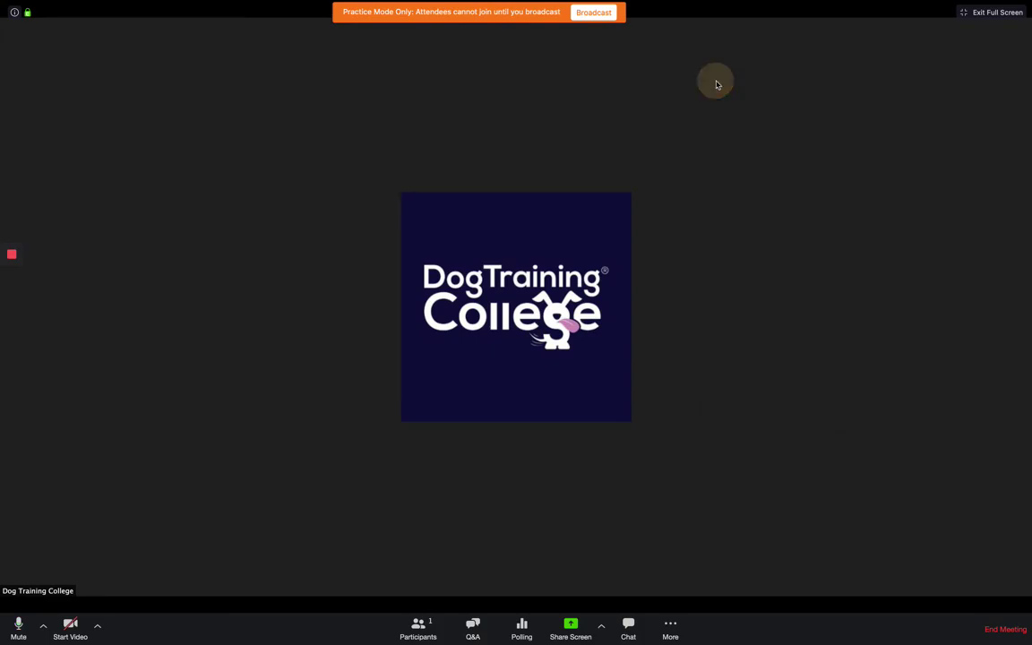
# View Poll 1 and its option to add a question, and close the polls window without launching a poll
pyautogui.click(522, 627)
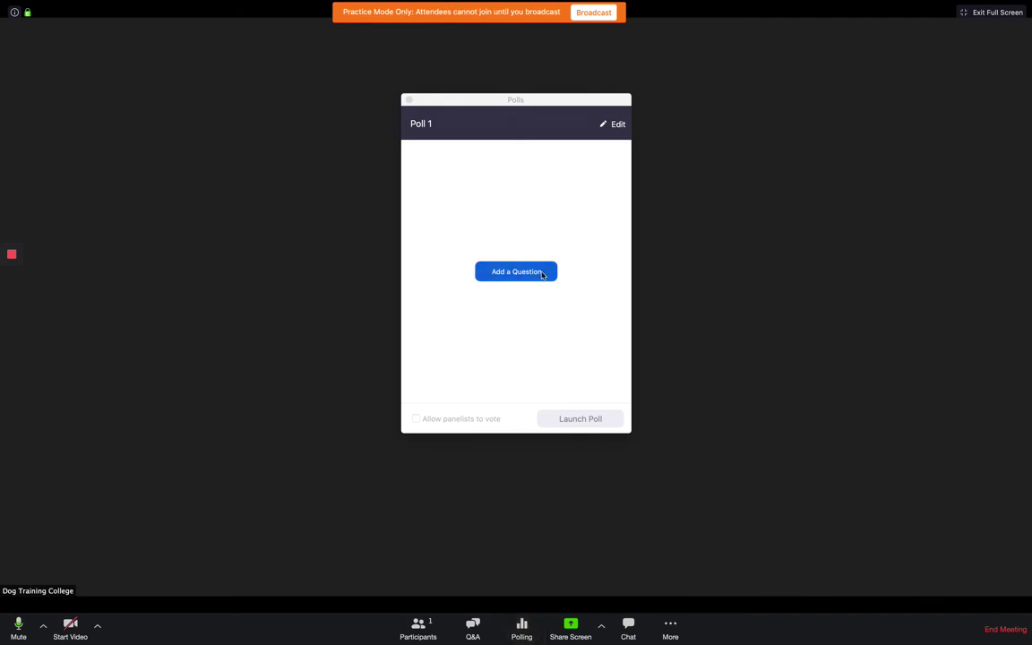
pyautogui.moveTo(516, 99); pyautogui.dragTo(801, 99)
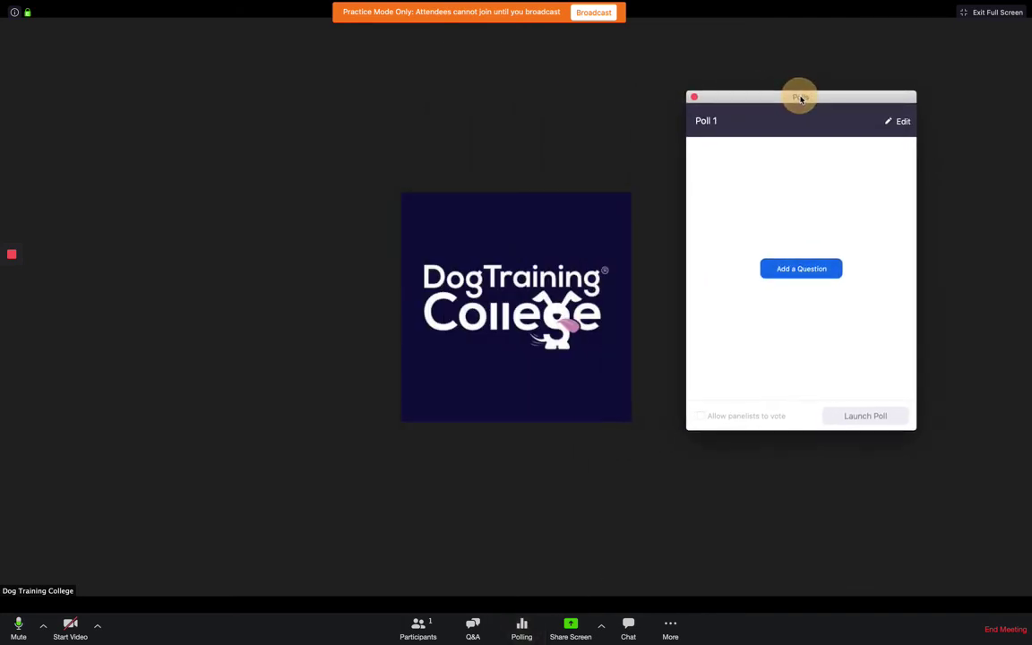
pyautogui.click(787, 267)
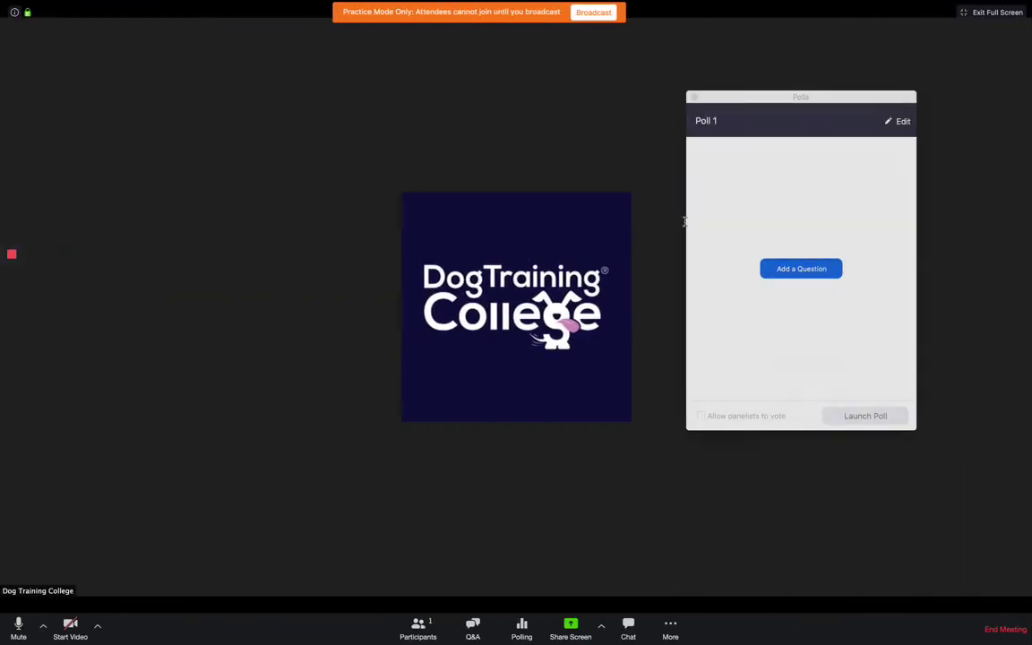
pyautogui.click(693, 97)
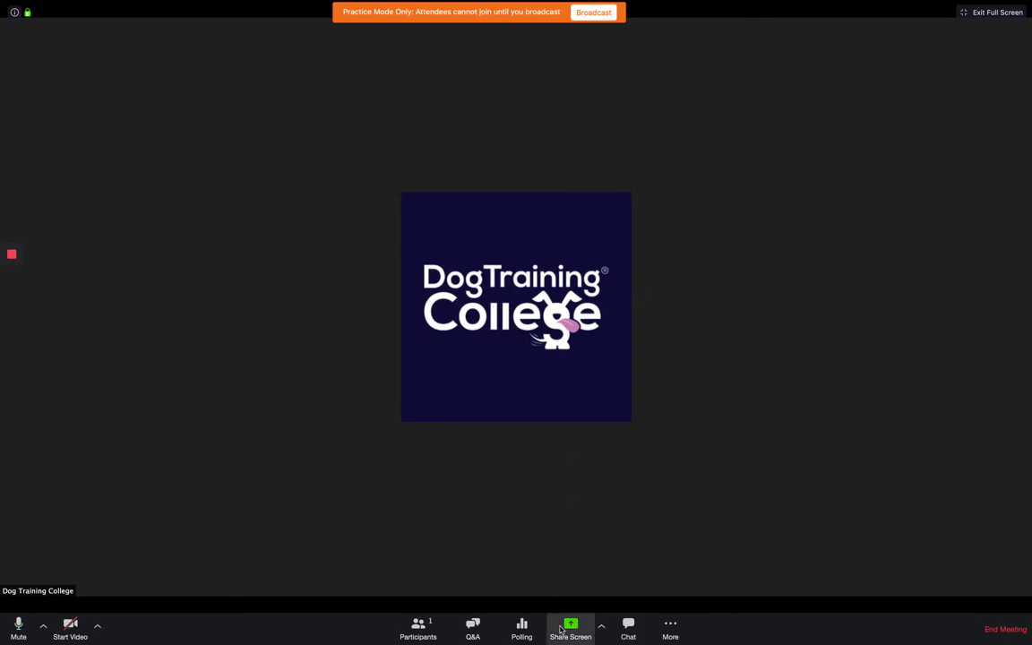
# Review the basic screen sharing sources, including desktop, whiteboard and iPhone/iPad, and close the selection without sharing
pyautogui.click(570, 627)
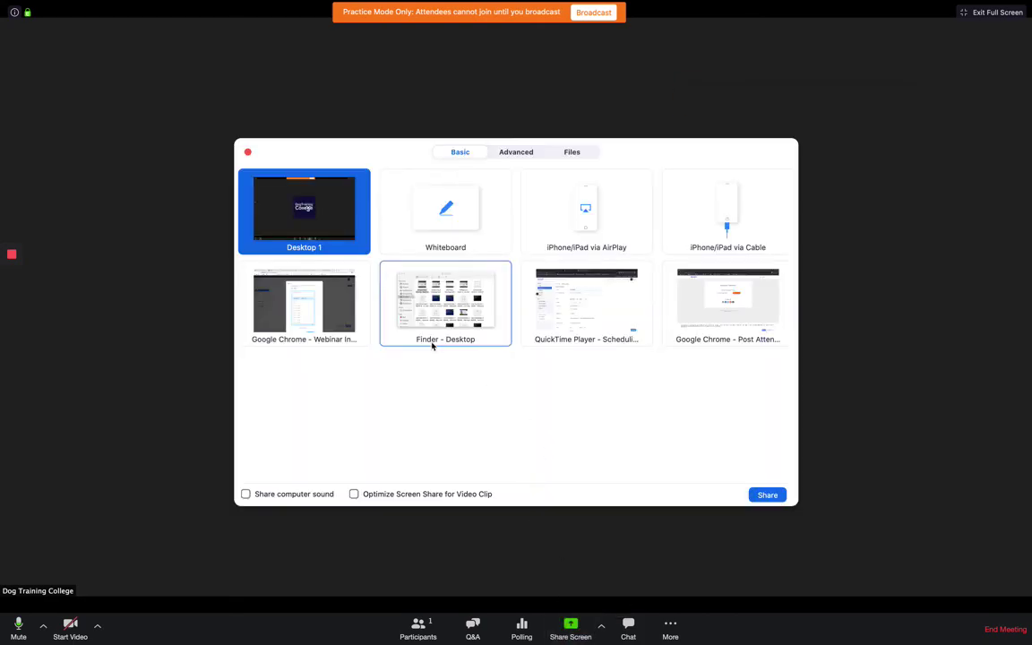
pyautogui.moveTo(569, 630)
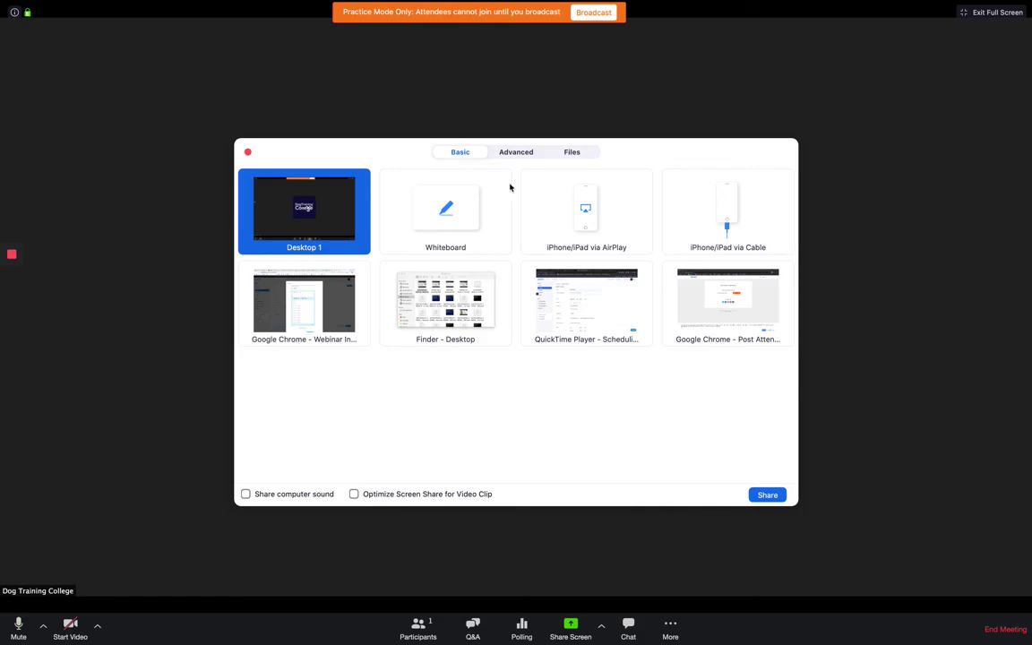
pyautogui.click(249, 153)
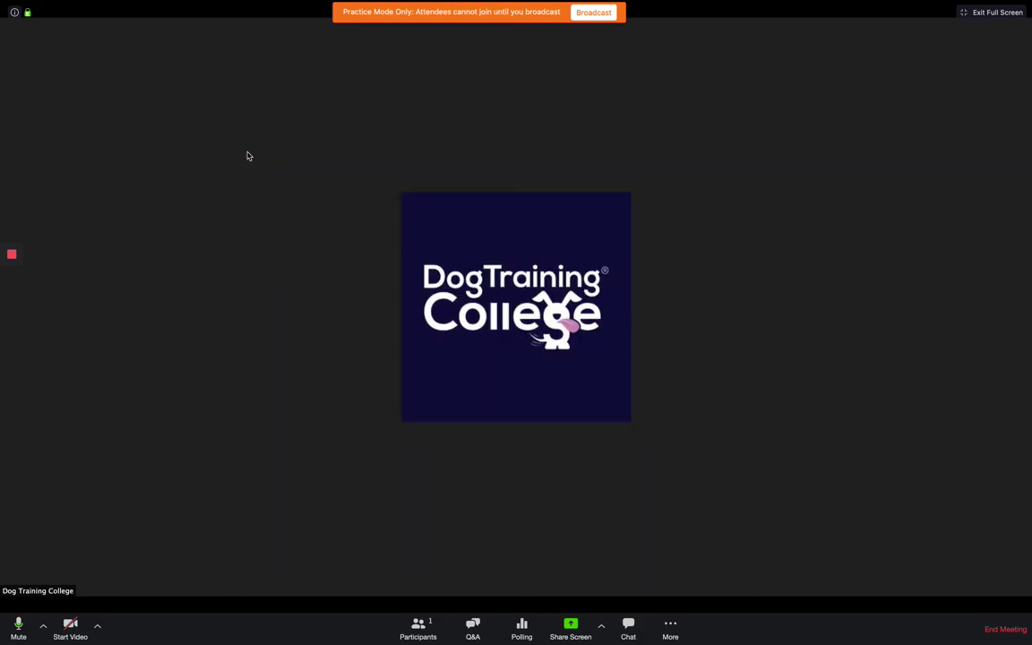
# Address the webinar chat to all panelists and attendees, and close the chat window without sending a message
pyautogui.click(626, 626)
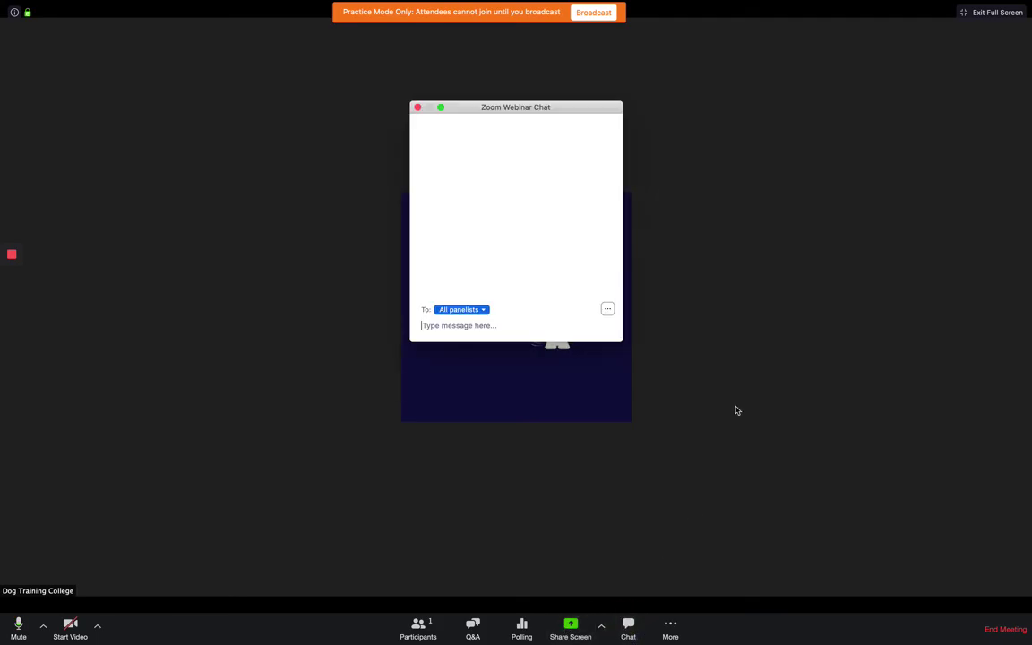
pyautogui.moveTo(516, 109); pyautogui.dragTo(839, 103)
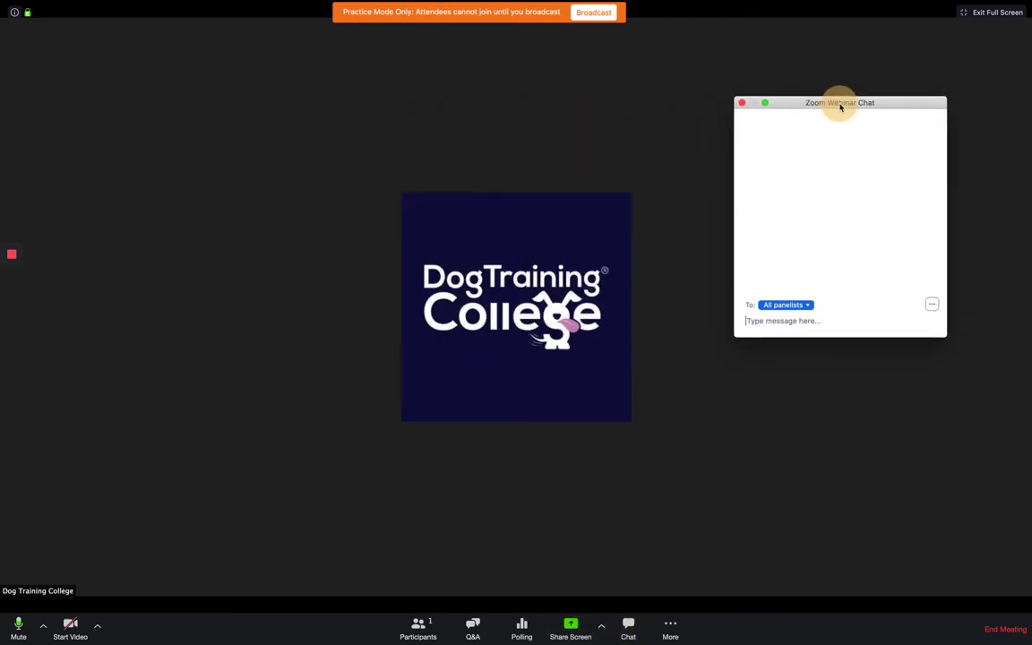
pyautogui.click(809, 306)
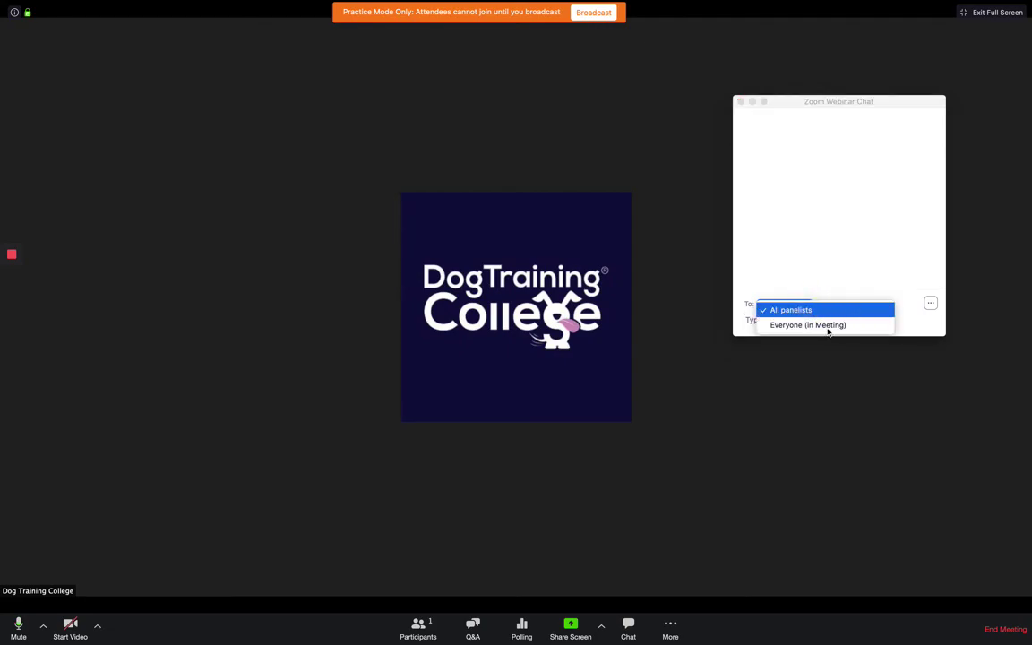
pyautogui.click(829, 325)
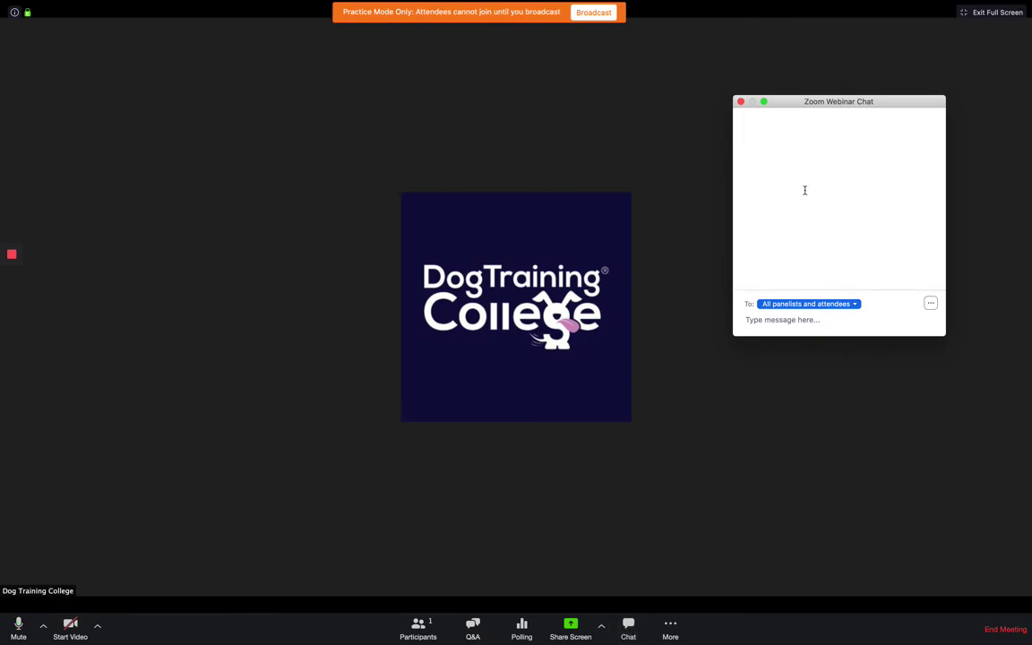
pyautogui.click(740, 102)
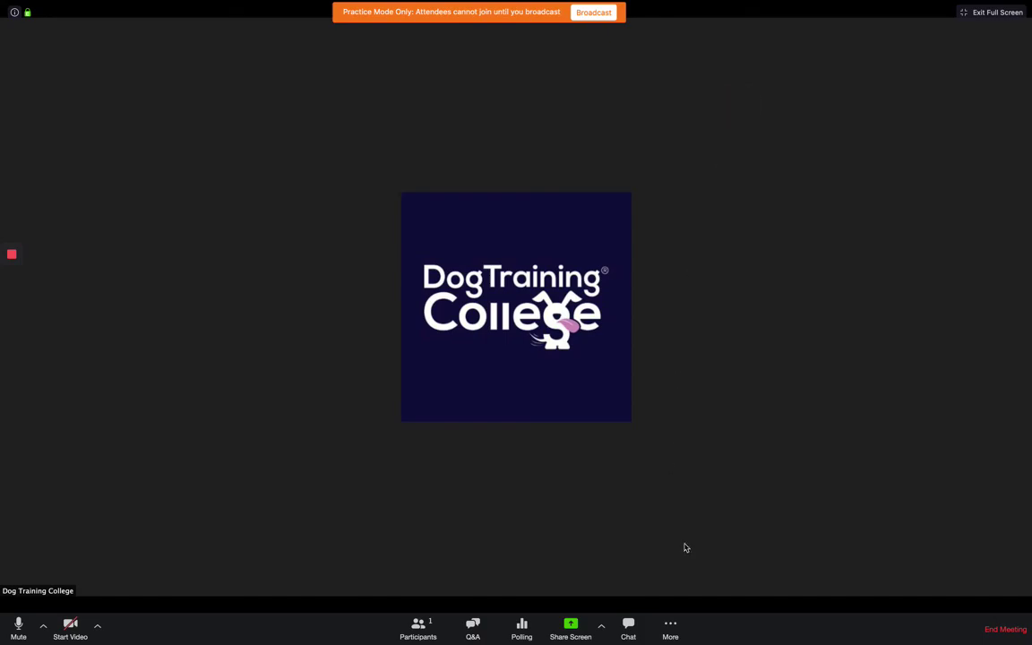
# View the additional live streaming, invitation and recording options for the webinar
pyautogui.click(665, 630)
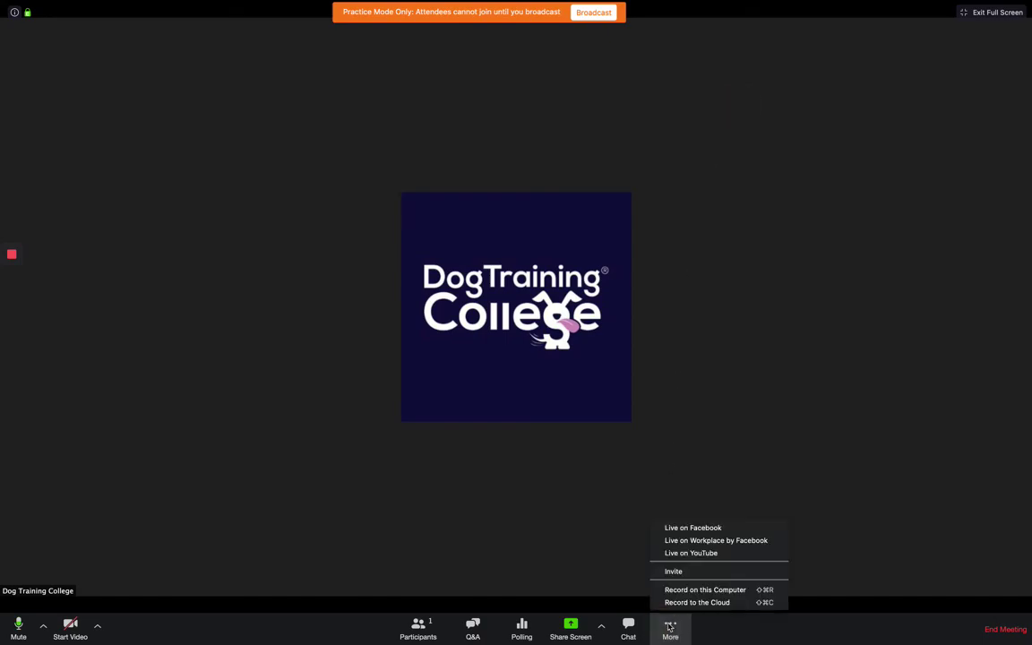